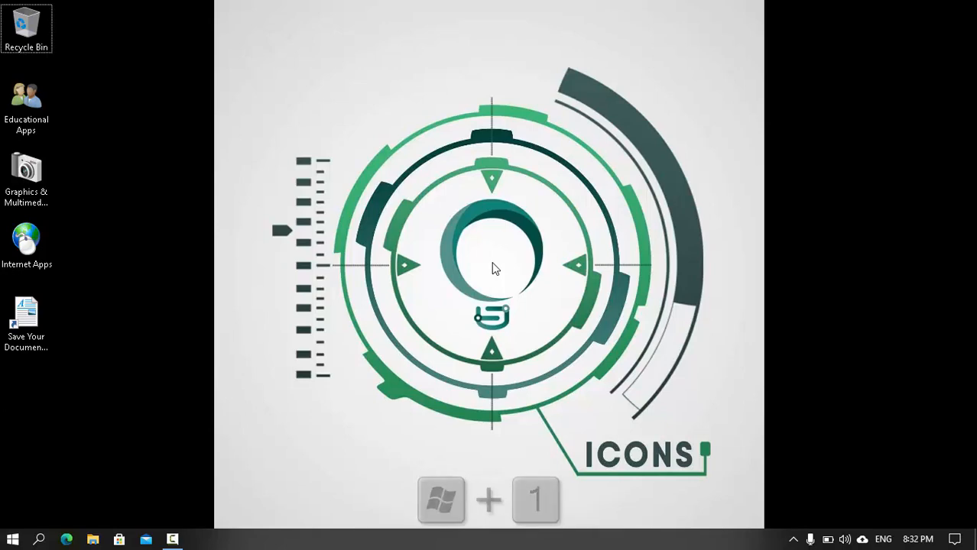
Switch to Microsoft Edge and search the web for "logisim".
{"action": "key", "text": "super+1"}
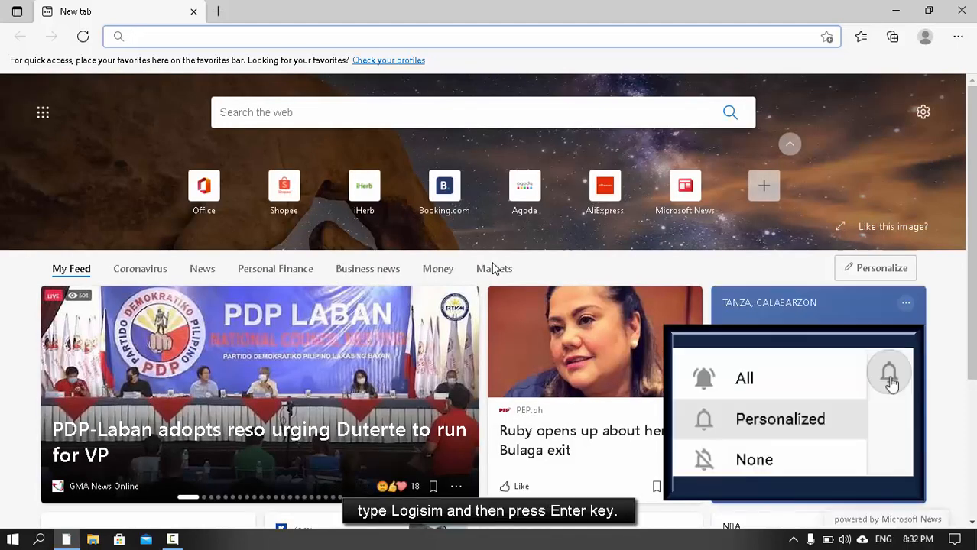
{"action": "type", "text": "l"}
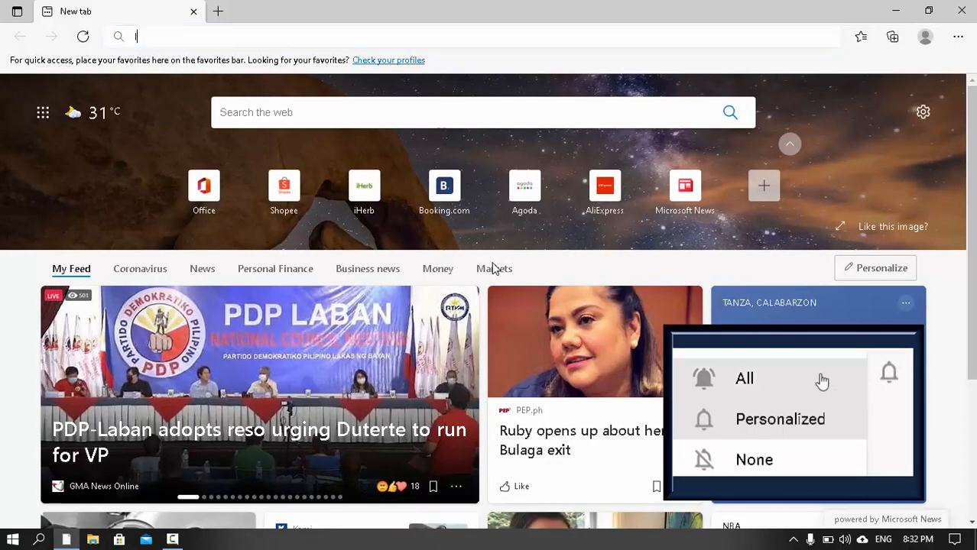
{"action": "type", "text": "ogisim"}
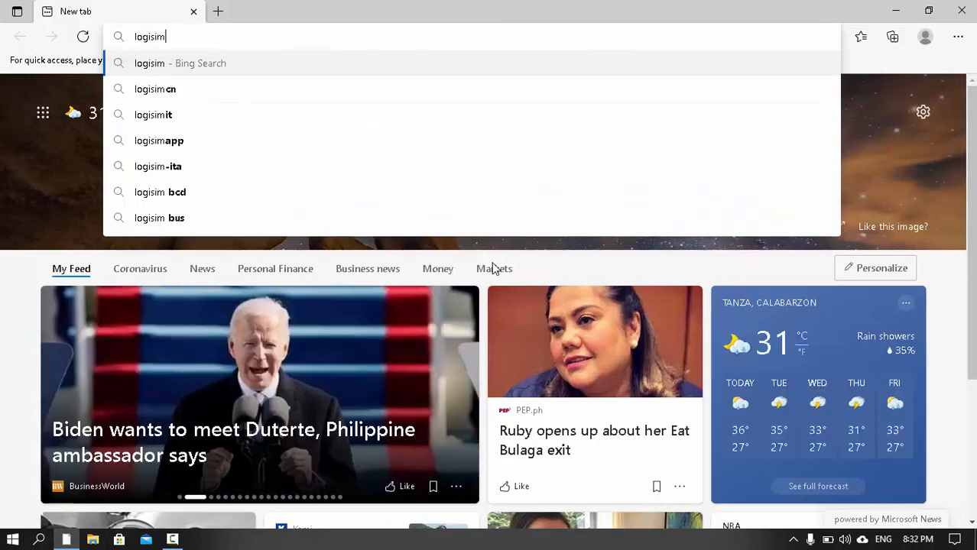
{"action": "key", "text": "Return"}
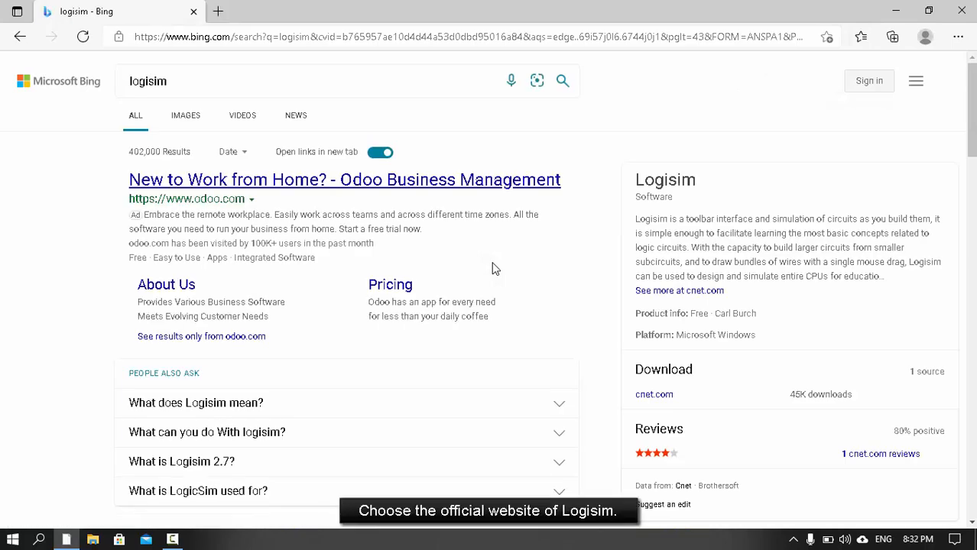
Open the official Logisim website from the search results and follow its download page to the SourceForge project page.
{"action": "key", "text": "space"}
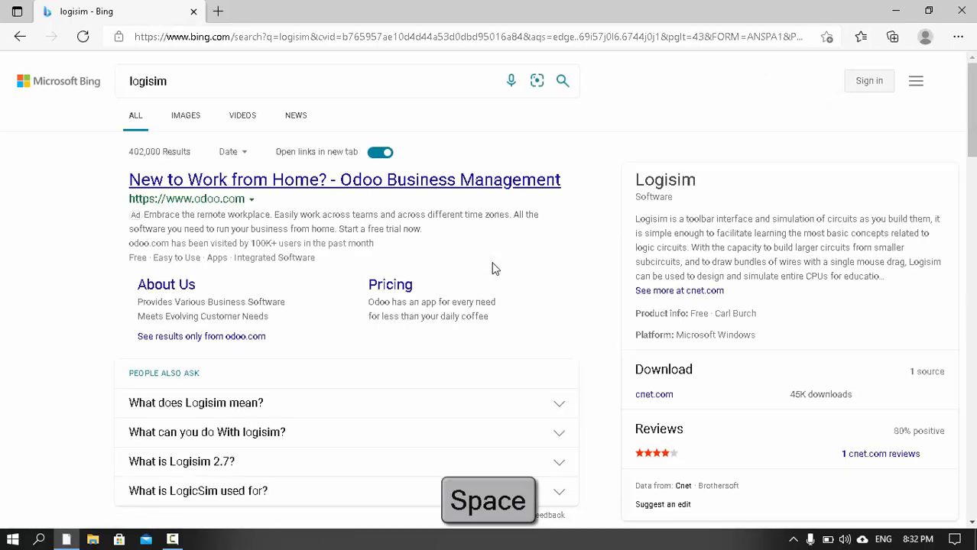
{"action": "key", "text": "space"}
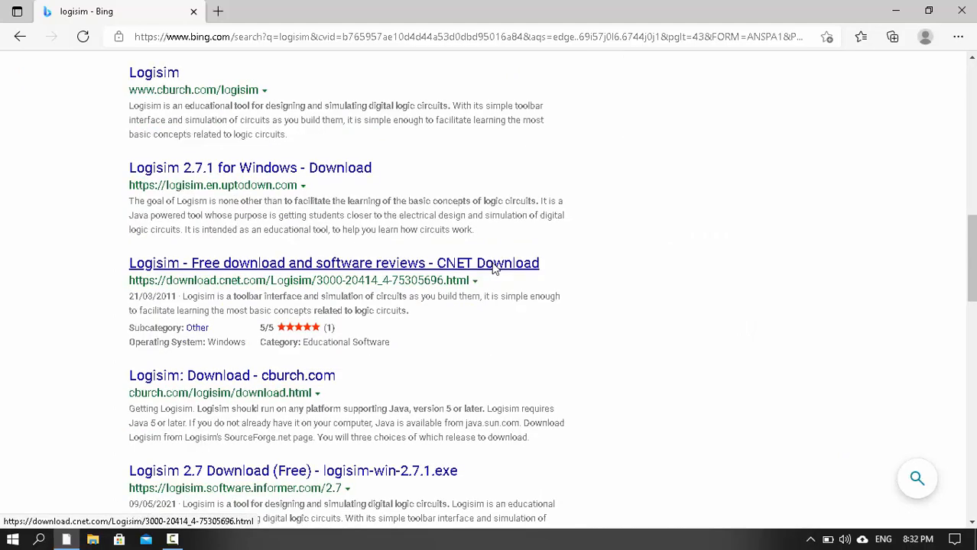
{"action": "left_click", "coordinate": [153, 76]}
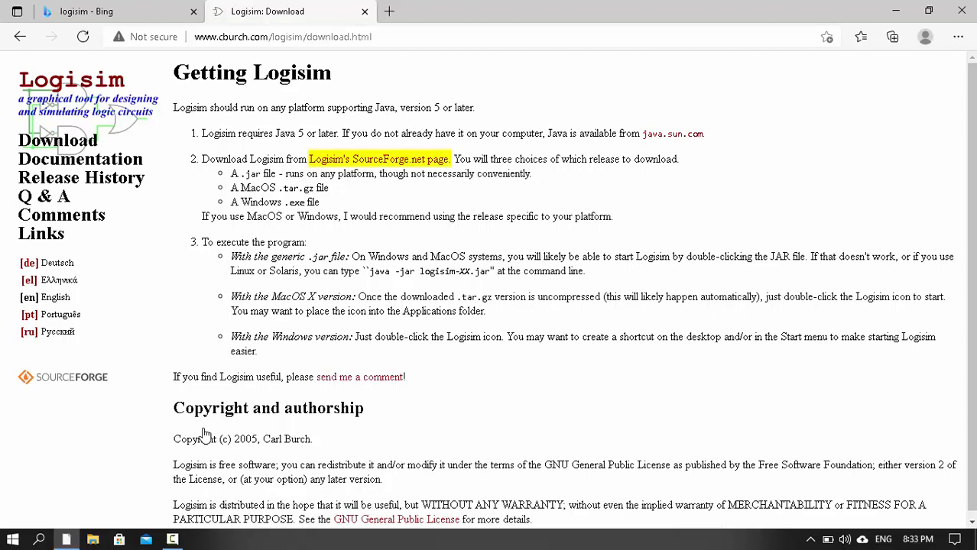
{"action": "left_click", "coordinate": [321, 158]}
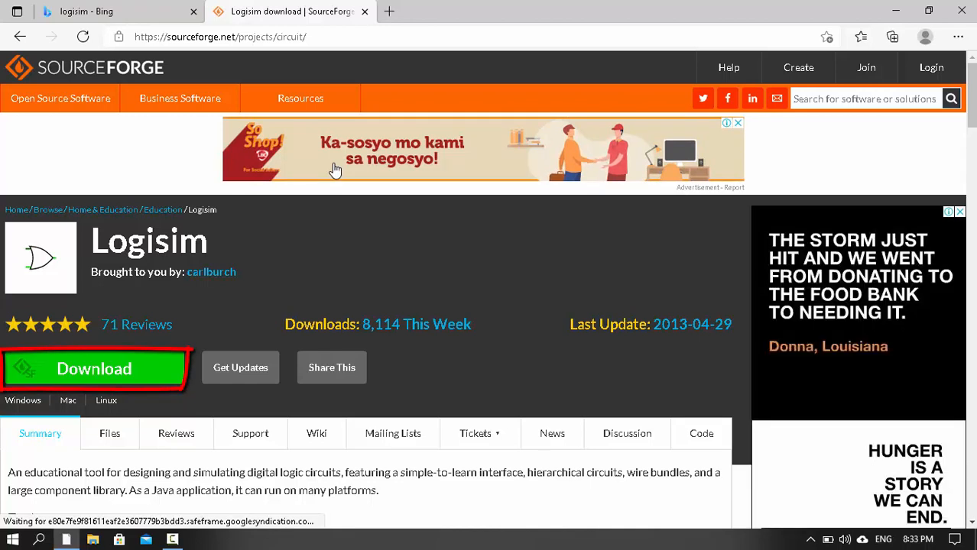
Download Logisim from SourceForge, run logisim-win-2.7.1 (1).exe and maximize the Logisim window.
{"action": "left_click", "coordinate": [143, 369]}
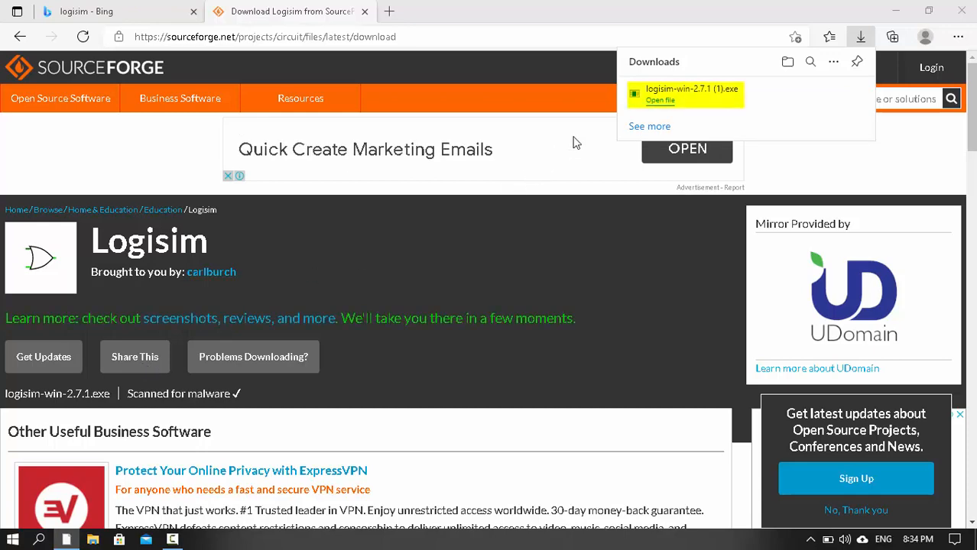
{"action": "left_click", "coordinate": [656, 101]}
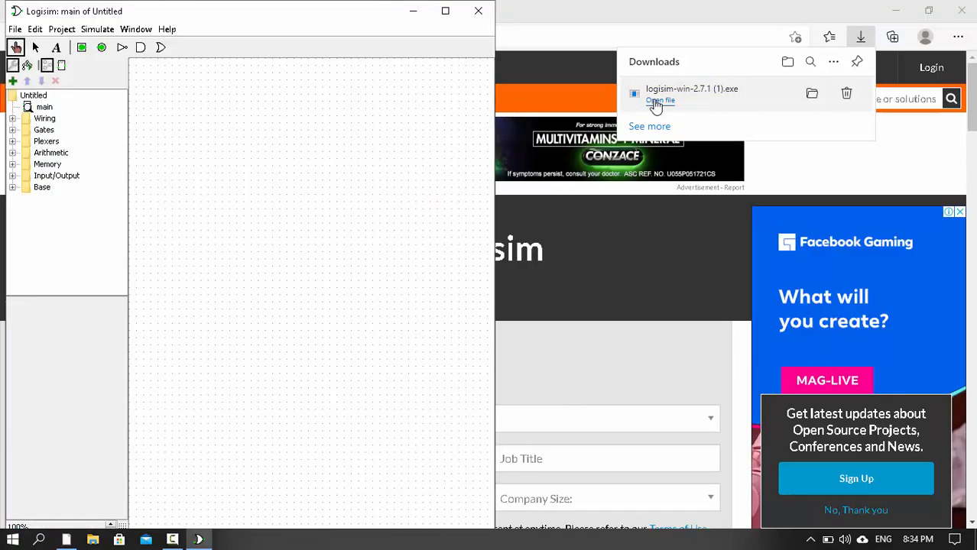
{"action": "key", "text": "super+Up"}
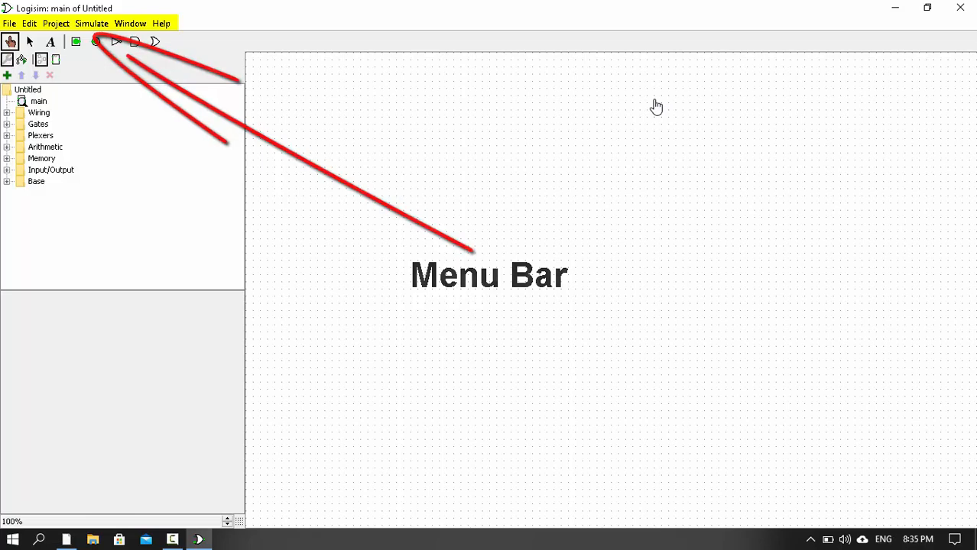
Examine the commands offered by File, Edit, Project, Simulate, Window and Help in turn.
{"action": "key", "text": "alt"}
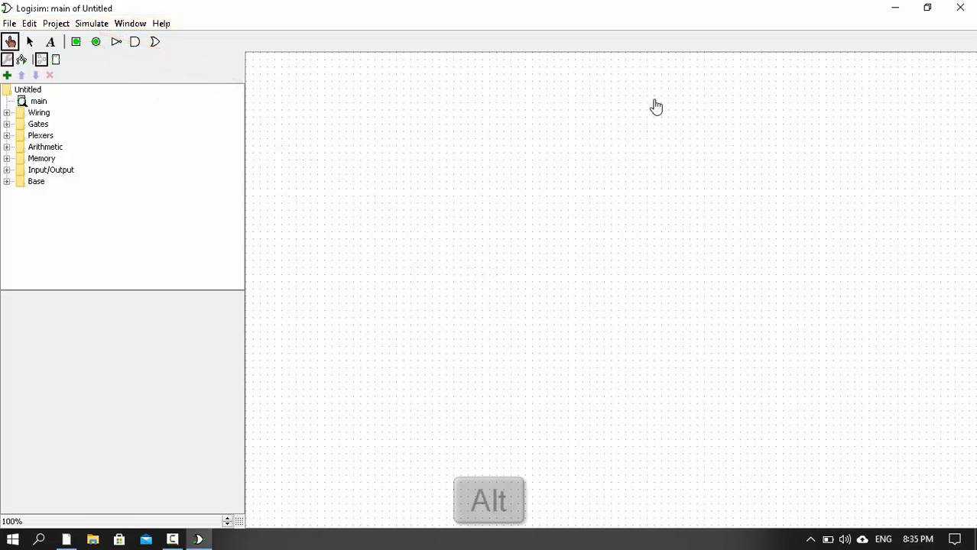
{"action": "key", "text": "space"}
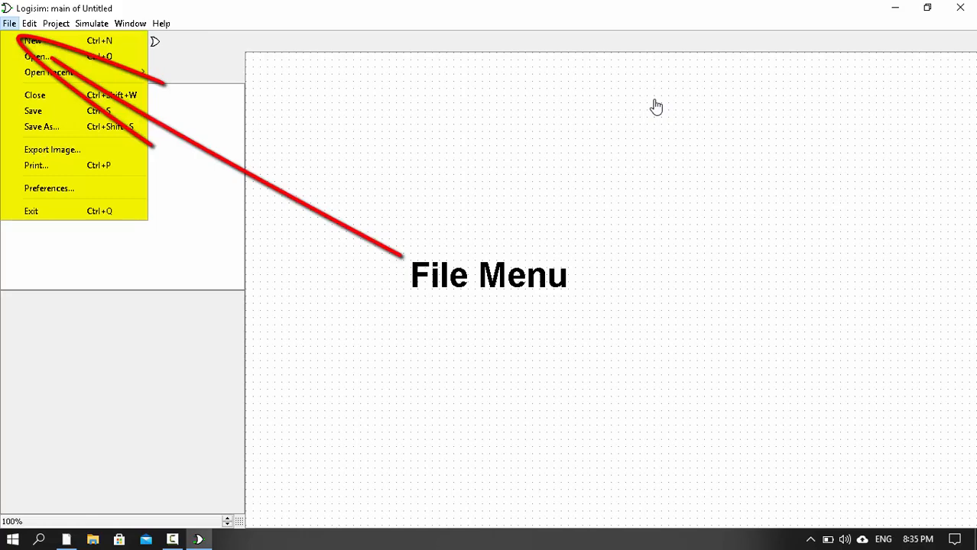
{"action": "key", "text": "Right"}
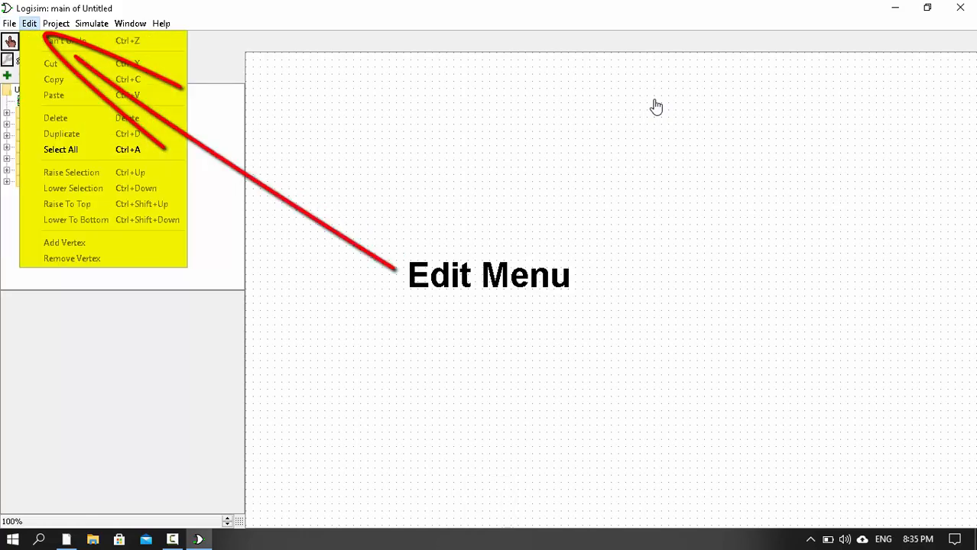
{"action": "key", "text": "Right"}
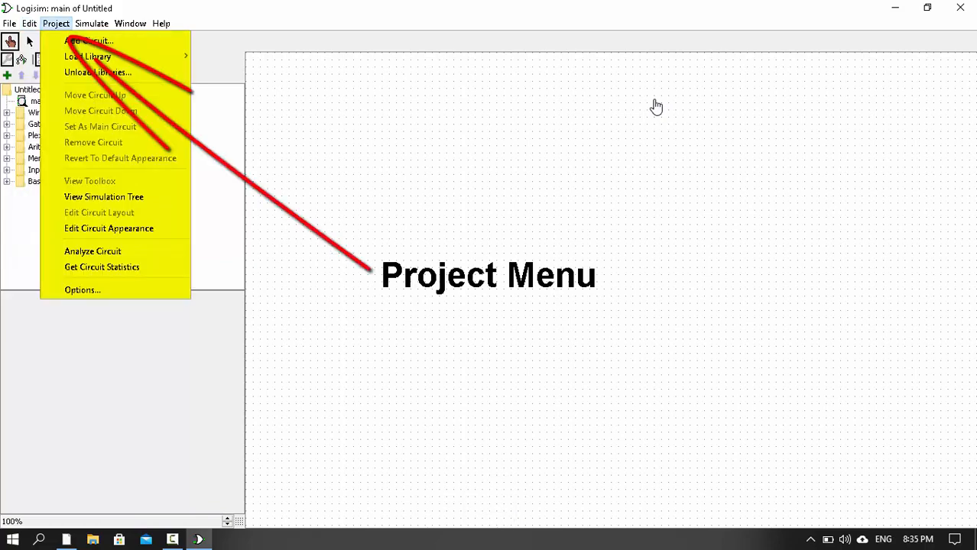
{"action": "key", "text": "Right"}
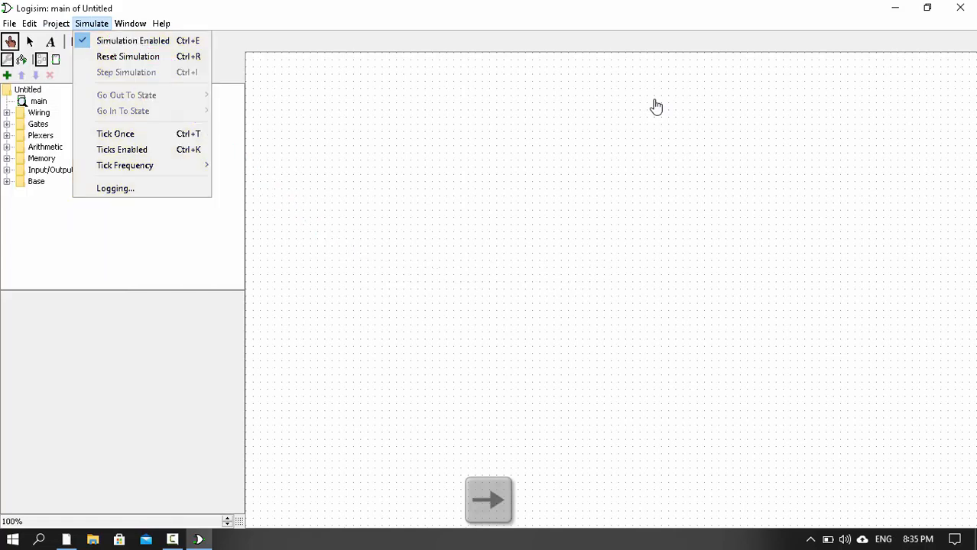
{"action": "key", "text": "Right"}
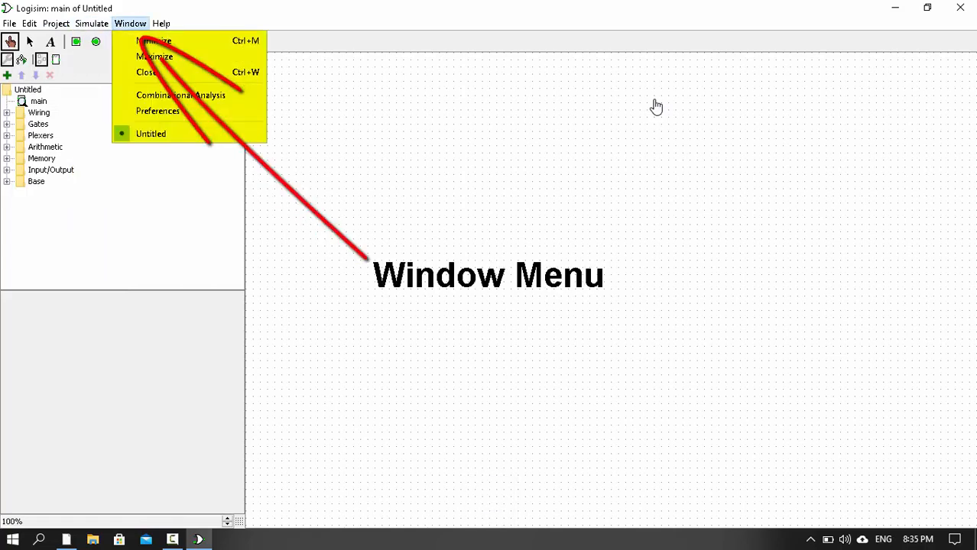
{"action": "key", "text": "Right"}
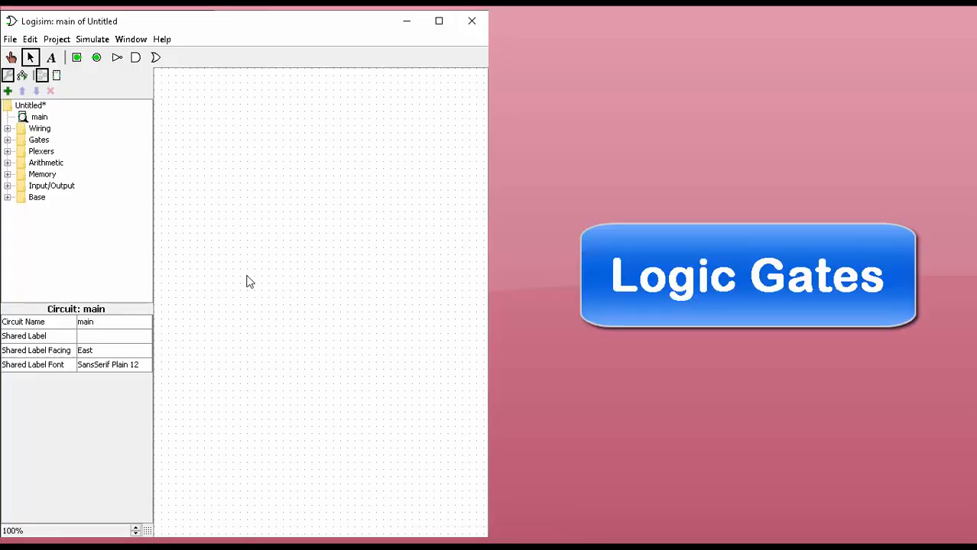
Place an AND gate in the upper part of the canvas with gate size Wide and 2 inputs.
{"action": "left_click", "coordinate": [135, 58]}
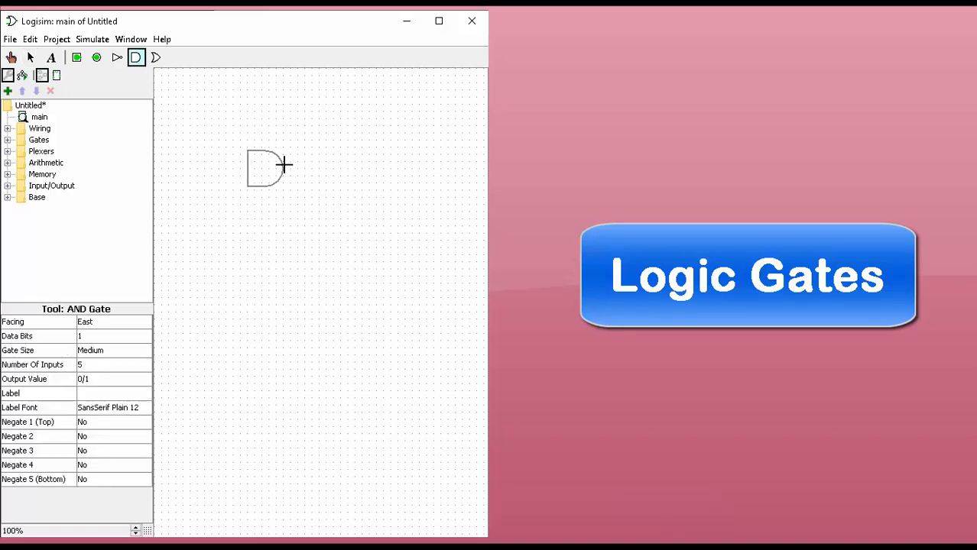
{"action": "left_click", "coordinate": [284, 169]}
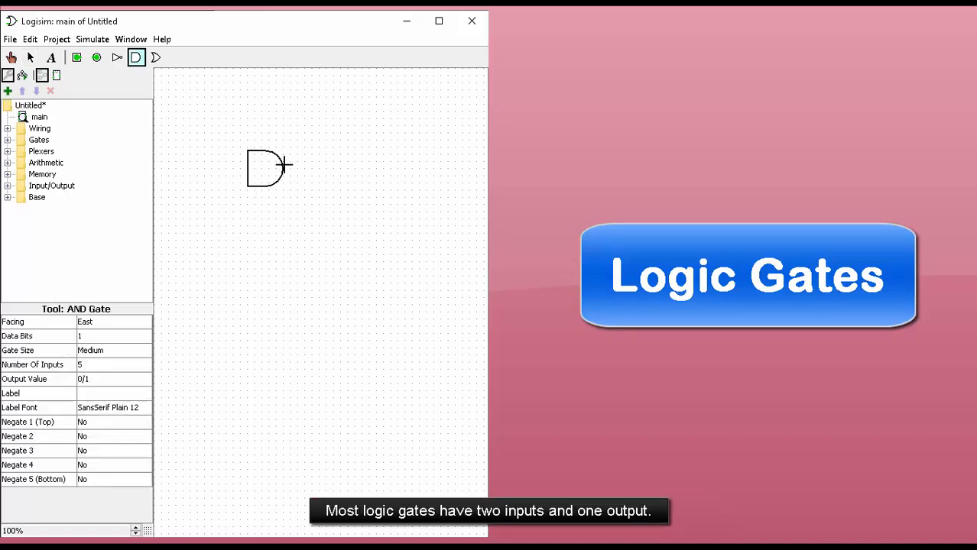
{"action": "left_click", "coordinate": [117, 350]}
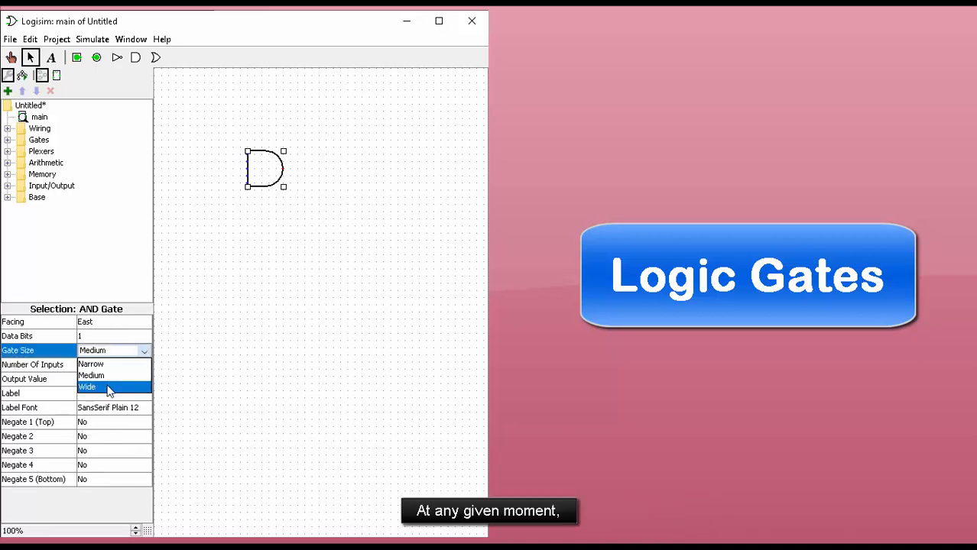
{"action": "left_click", "coordinate": [107, 388]}
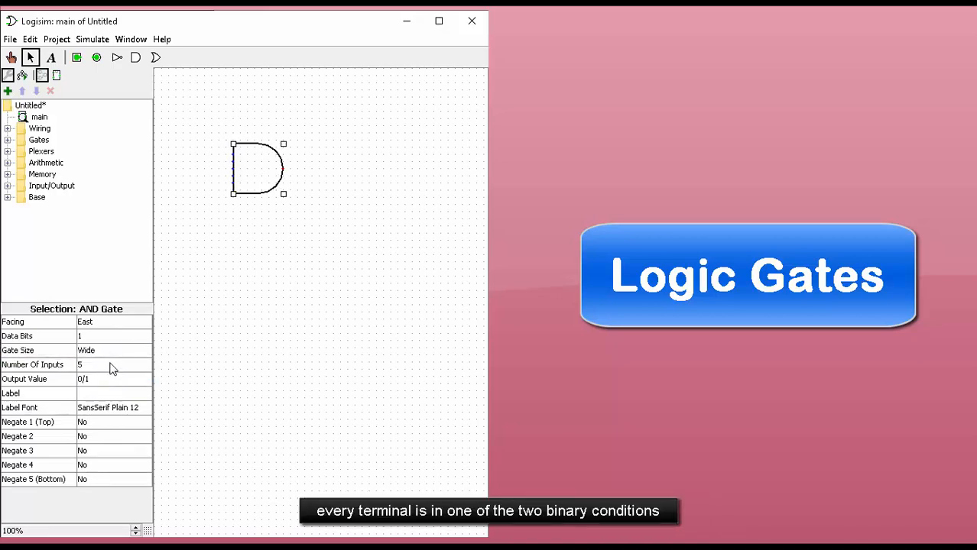
{"action": "left_click", "coordinate": [111, 364]}
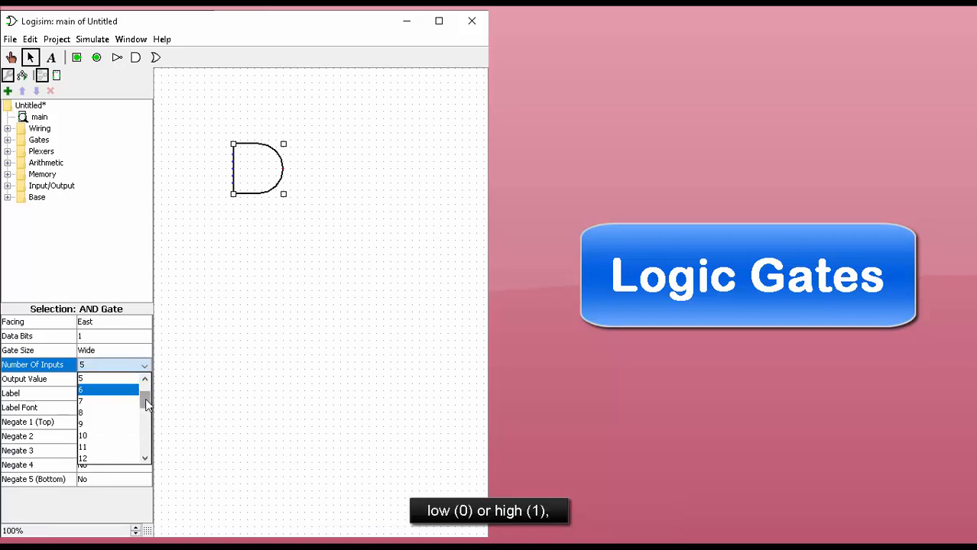
{"action": "left_click_drag", "start_coordinate": [145, 398], "coordinate": [145, 384]}
{"action": "left_click", "coordinate": [121, 379]}
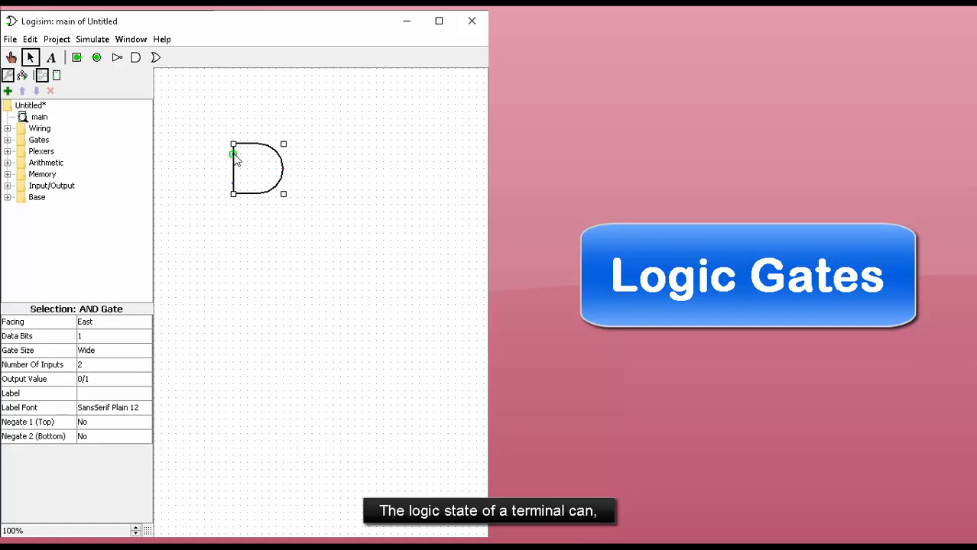
Draw short horizontal wires outward from both inputs and from the output of the AND gate.
{"action": "left_click_drag", "start_coordinate": [234, 155], "coordinate": [191, 154]}
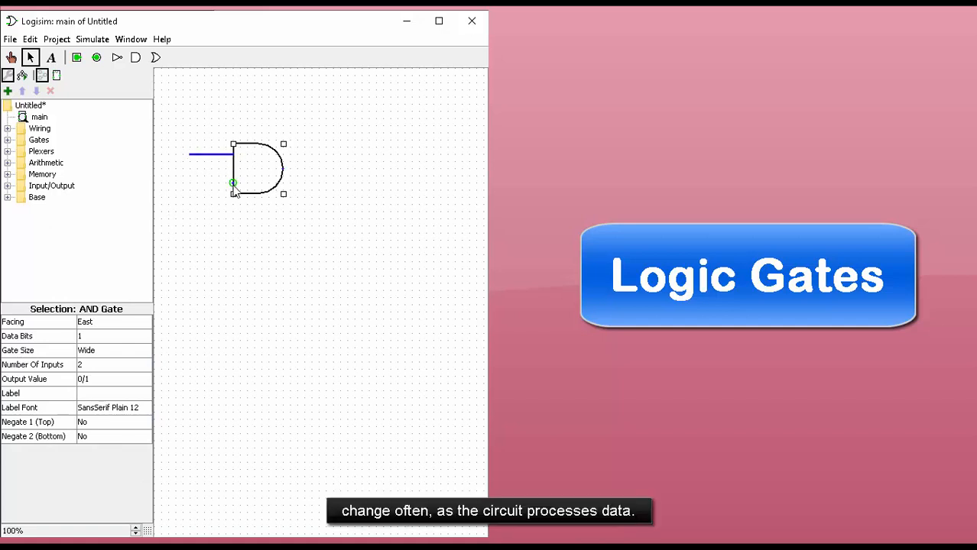
{"action": "left_click_drag", "start_coordinate": [233, 182], "coordinate": [190, 183]}
{"action": "left_click_drag", "start_coordinate": [329, 169], "coordinate": [327, 169]}
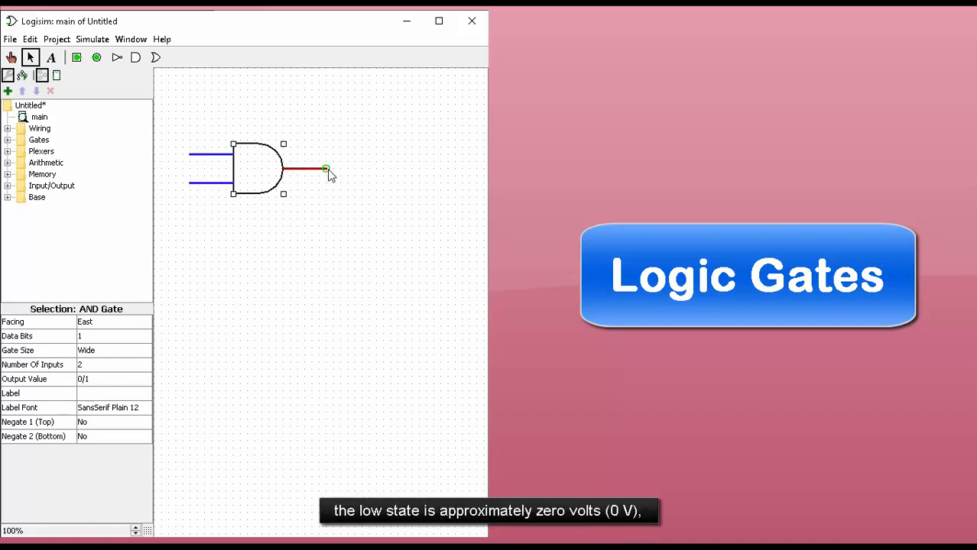
Place an OR gate below the AND gate with gate size Wide and 2 inputs.
{"action": "left_click", "coordinate": [155, 58]}
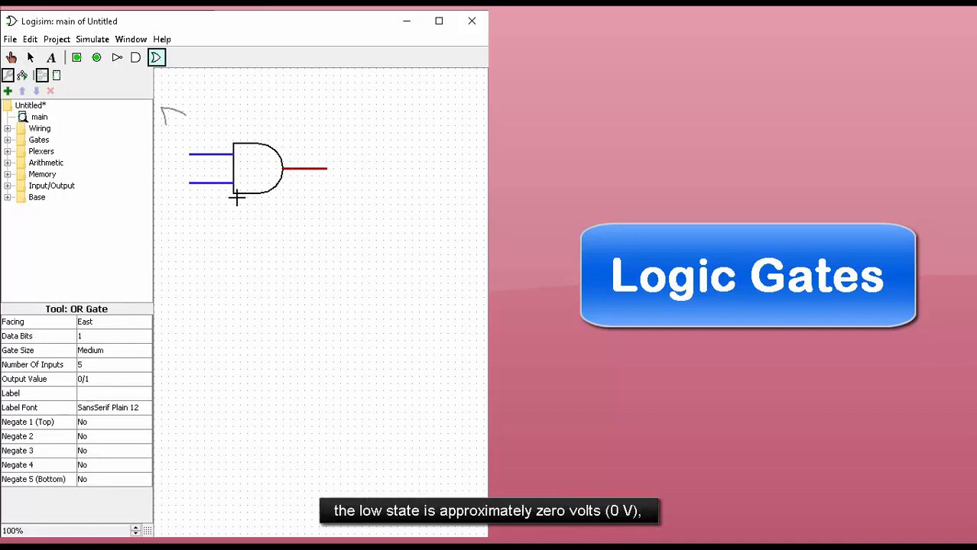
{"action": "left_click", "coordinate": [278, 250]}
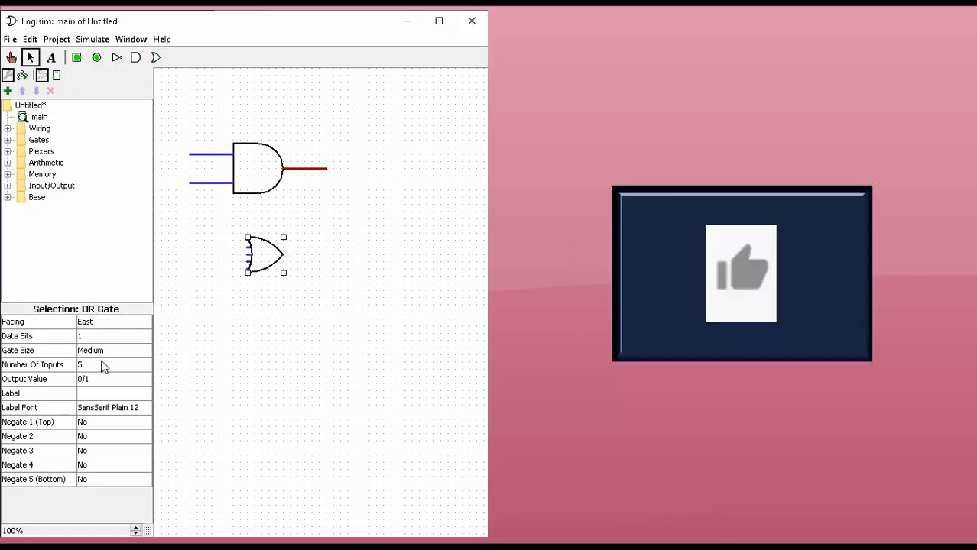
{"action": "left_click", "coordinate": [103, 351]}
{"action": "left_click", "coordinate": [98, 394]}
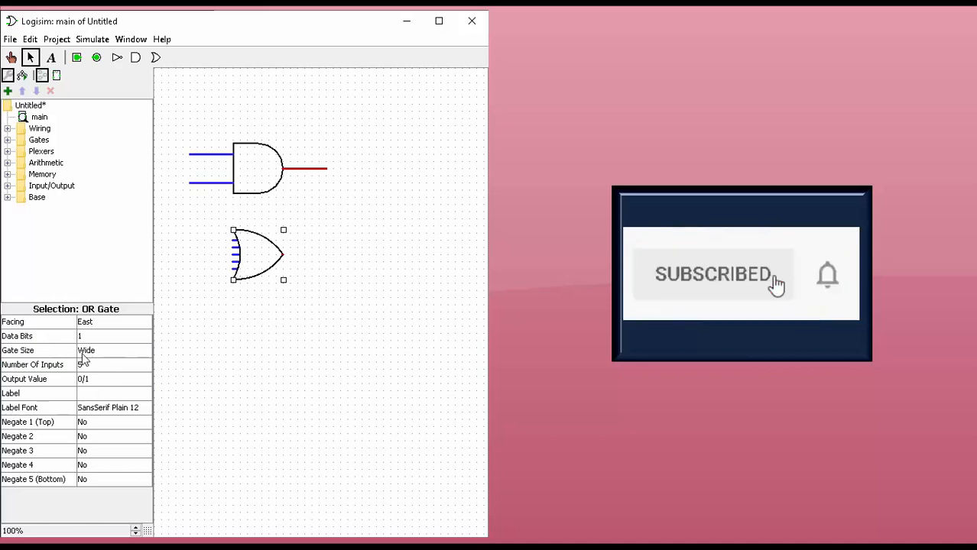
{"action": "left_click", "coordinate": [86, 366]}
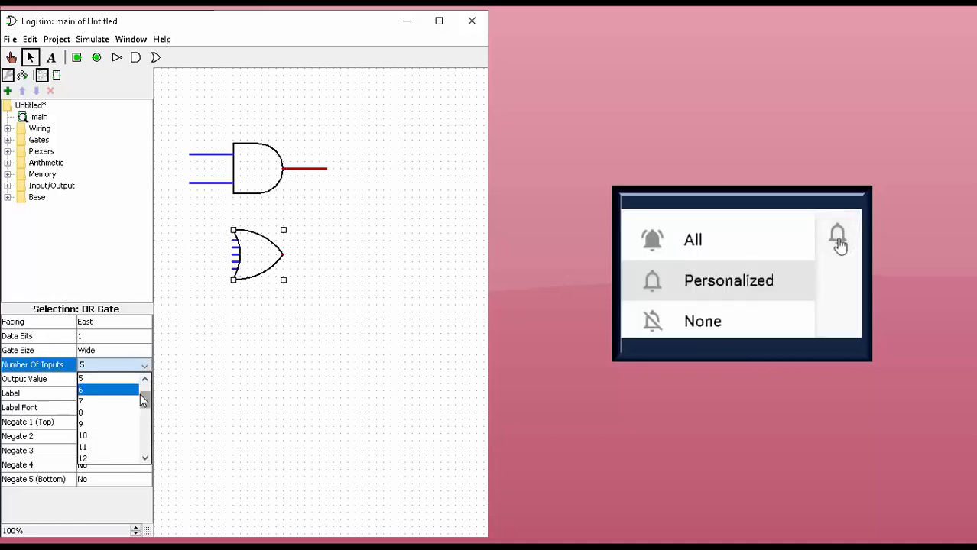
{"action": "left_click_drag", "start_coordinate": [141, 395], "coordinate": [142, 387]}
{"action": "left_click", "coordinate": [125, 379]}
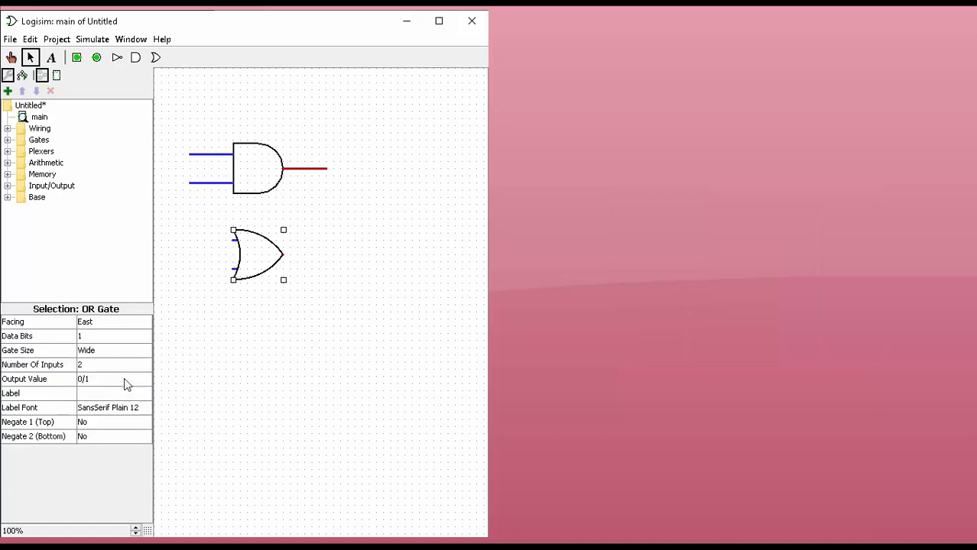
Draw short horizontal wires outward from both inputs and from the output of the OR gate.
{"action": "left_click_drag", "start_coordinate": [233, 241], "coordinate": [190, 241]}
{"action": "left_click_drag", "start_coordinate": [233, 270], "coordinate": [190, 269]}
{"action": "left_click_drag", "start_coordinate": [283, 257], "coordinate": [323, 260]}
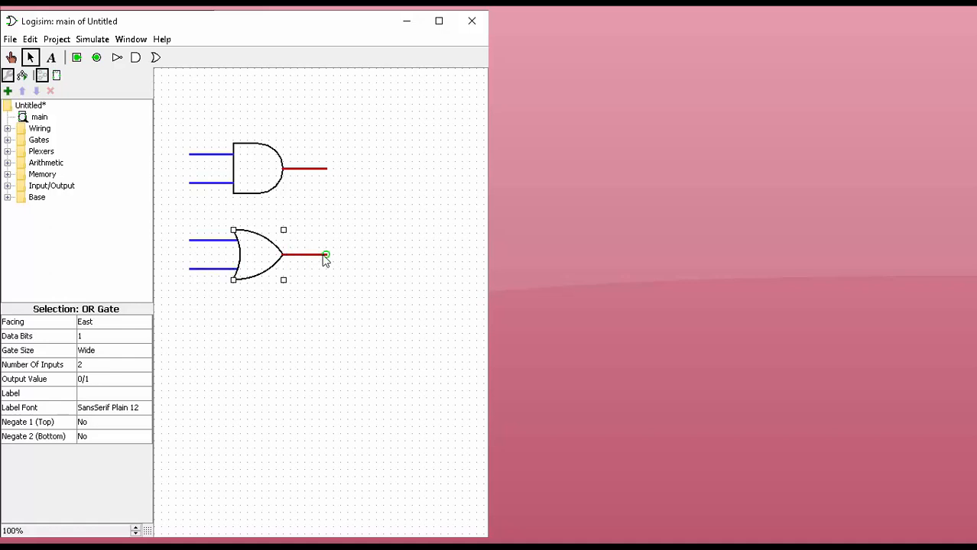
Place a NOT gate below the OR gate with gate size Wide.
{"action": "left_click", "coordinate": [117, 59]}
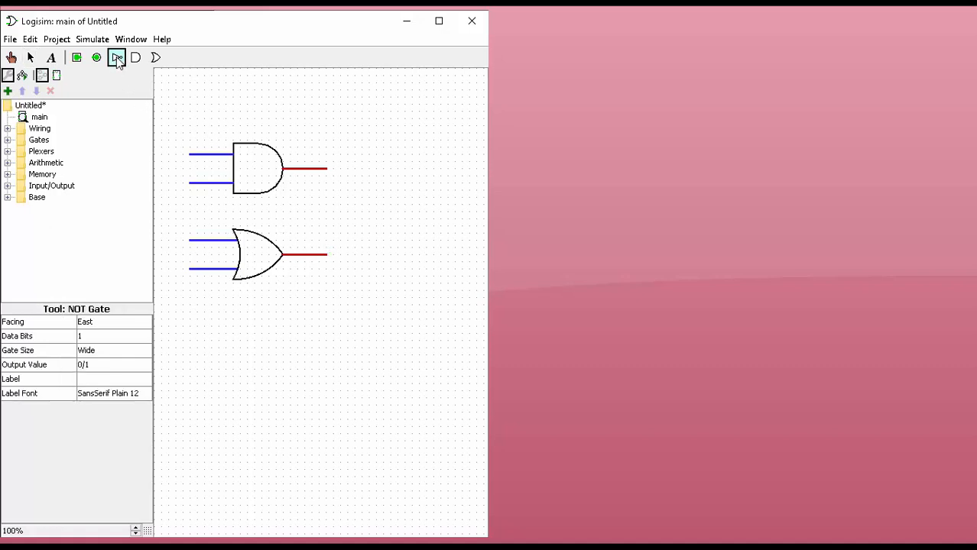
{"action": "left_click", "coordinate": [258, 361]}
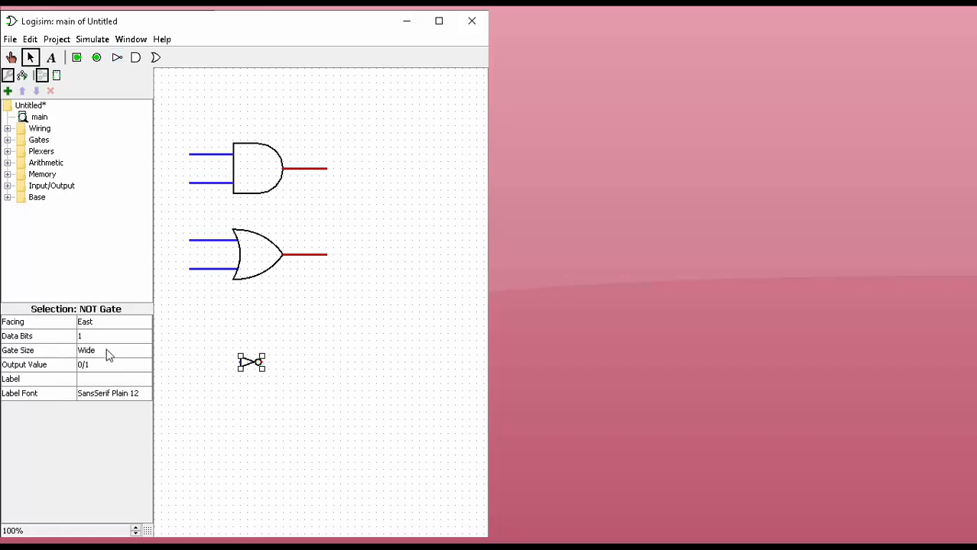
{"action": "left_click", "coordinate": [107, 350]}
{"action": "left_click", "coordinate": [107, 375]}
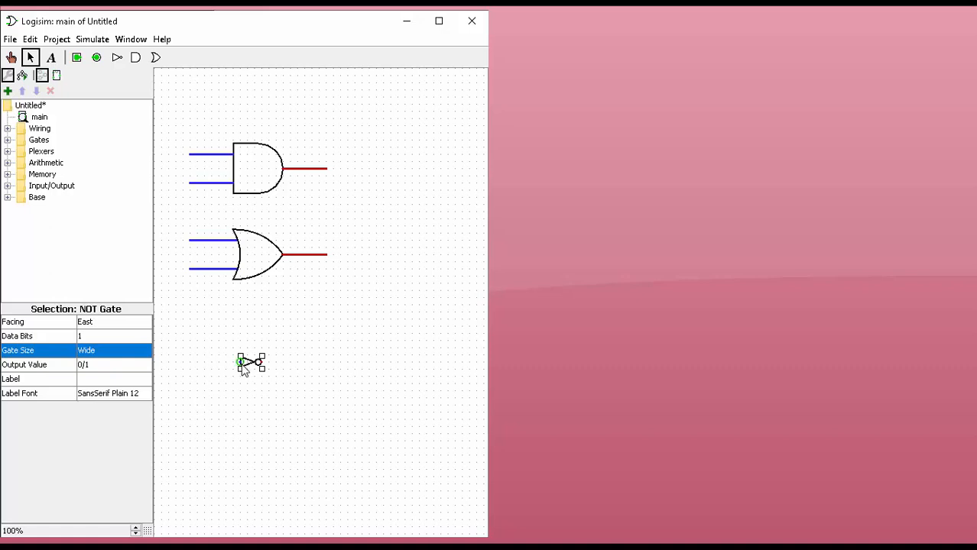
Draw horizontal wires outward from the NOT gate's input and output, and move the OR gate with its wires slightly down.
{"action": "left_click_drag", "start_coordinate": [242, 364], "coordinate": [194, 364]}
{"action": "left_click_drag", "start_coordinate": [261, 362], "coordinate": [330, 363]}
{"action": "left_click_drag", "start_coordinate": [361, 305], "coordinate": [193, 230]}
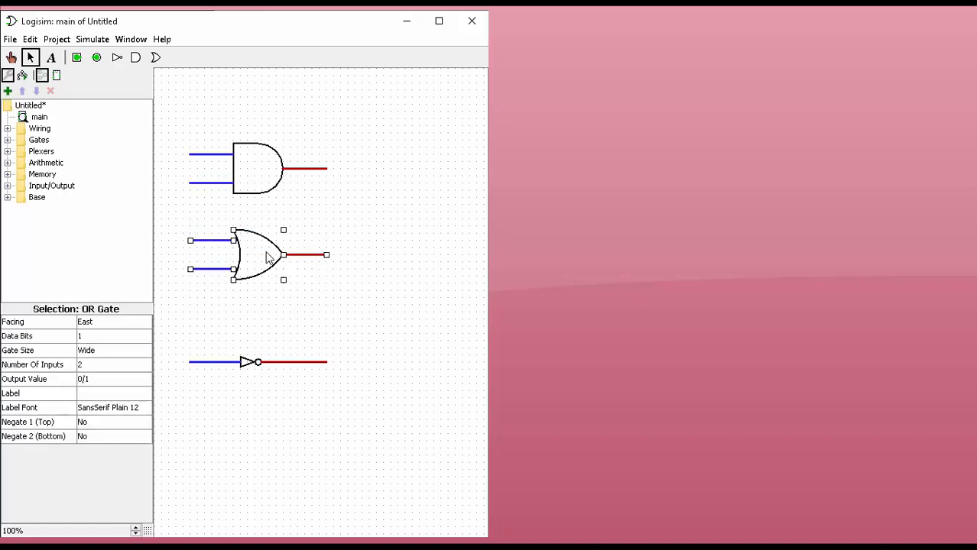
{"action": "left_click_drag", "start_coordinate": [267, 258], "coordinate": [266, 270]}
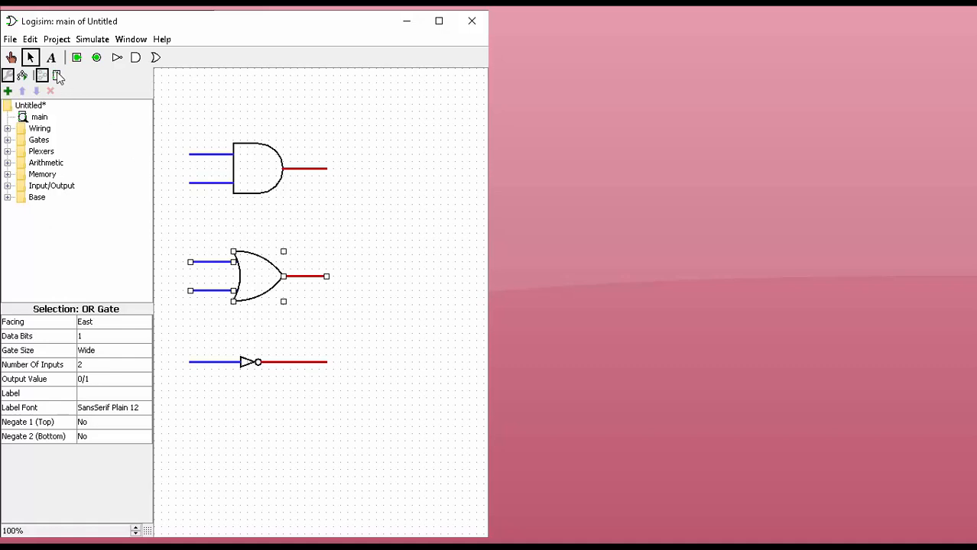
Add a text label "A" beside the upper input wire of the AND gate.
{"action": "left_click", "coordinate": [51, 60]}
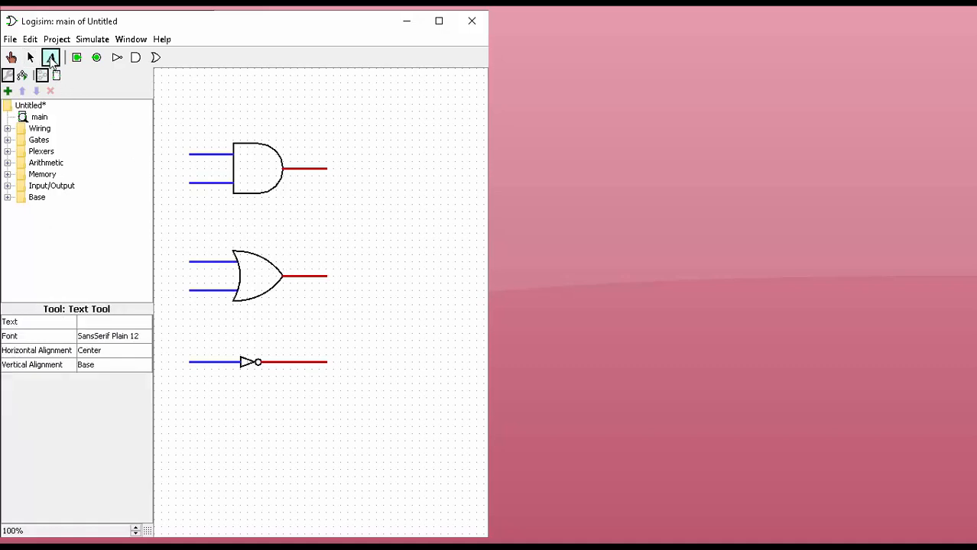
{"action": "left_click", "coordinate": [172, 152]}
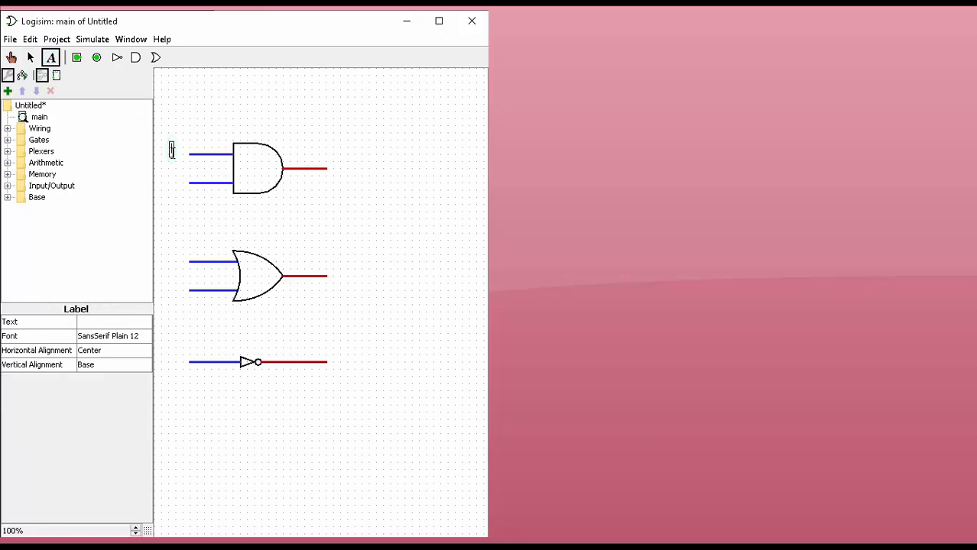
{"action": "type", "text": "A"}
Move the whole circuit, including all gates, wires and the label, to the right on the canvas.
{"action": "key", "text": "ctrl+a"}
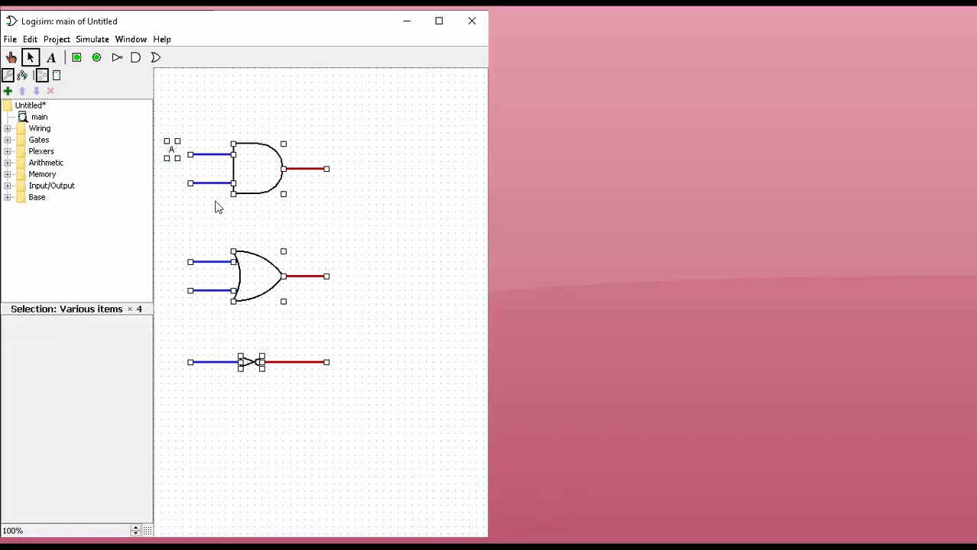
{"action": "left_click_drag", "start_coordinate": [260, 172], "coordinate": [300, 171]}
{"action": "left_click", "coordinate": [220, 174]}
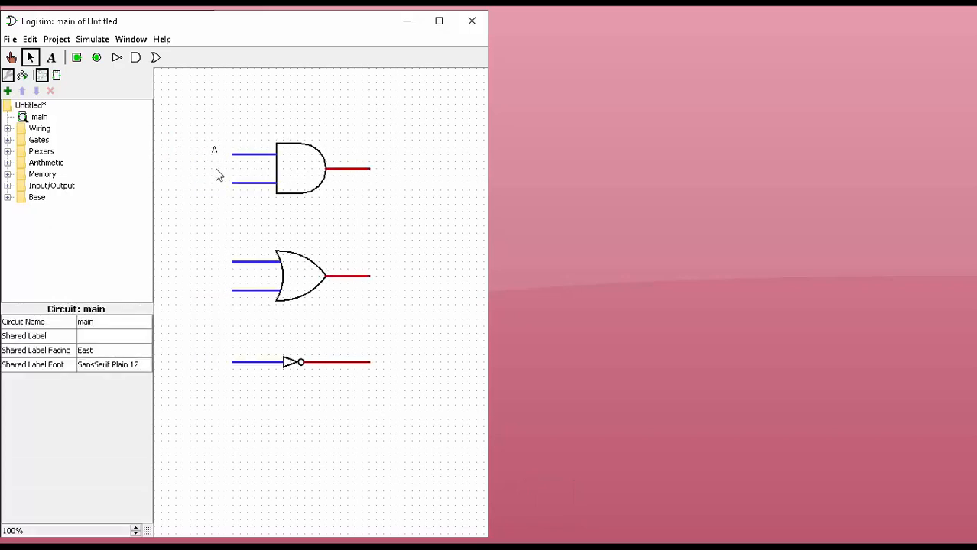
Set the font of the "A" label at the AND gate's upper input to SansSerif Bold, size 14.
{"action": "left_click", "coordinate": [214, 151]}
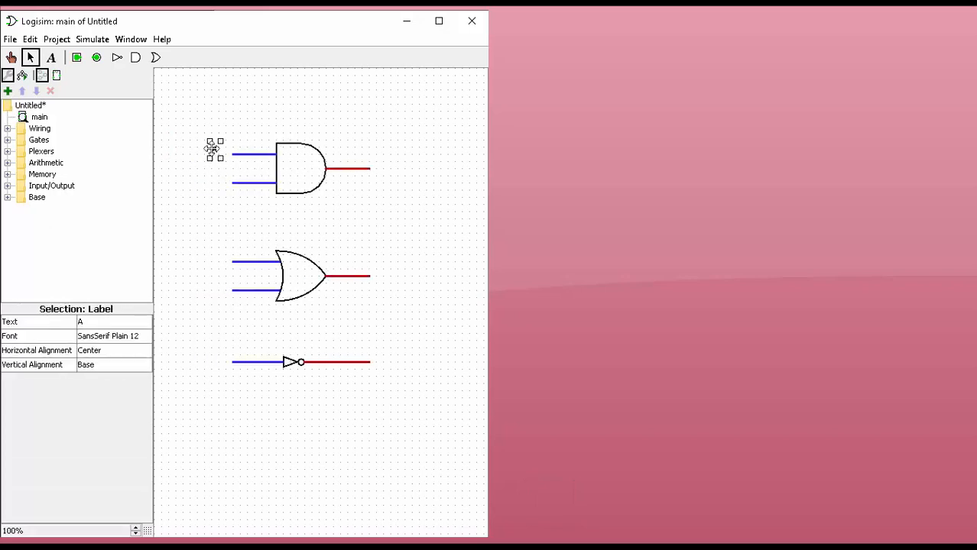
{"action": "left_click", "coordinate": [51, 59]}
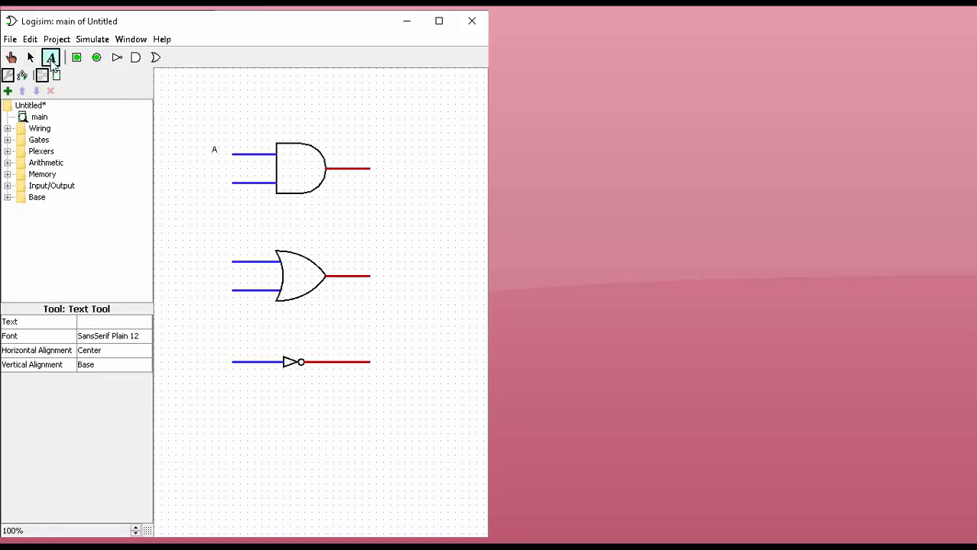
{"action": "left_click", "coordinate": [214, 148]}
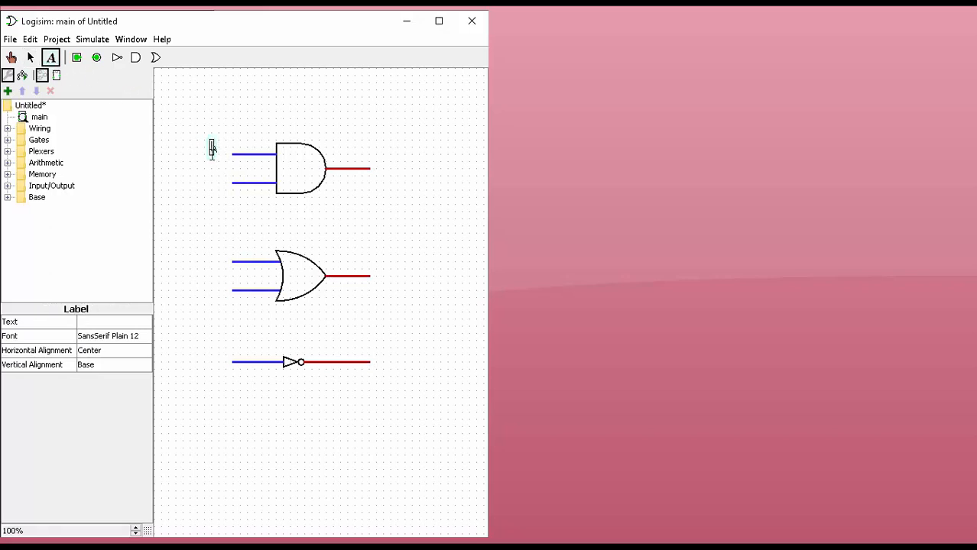
{"action": "type", "text": "A"}
{"action": "left_click", "coordinate": [126, 344]}
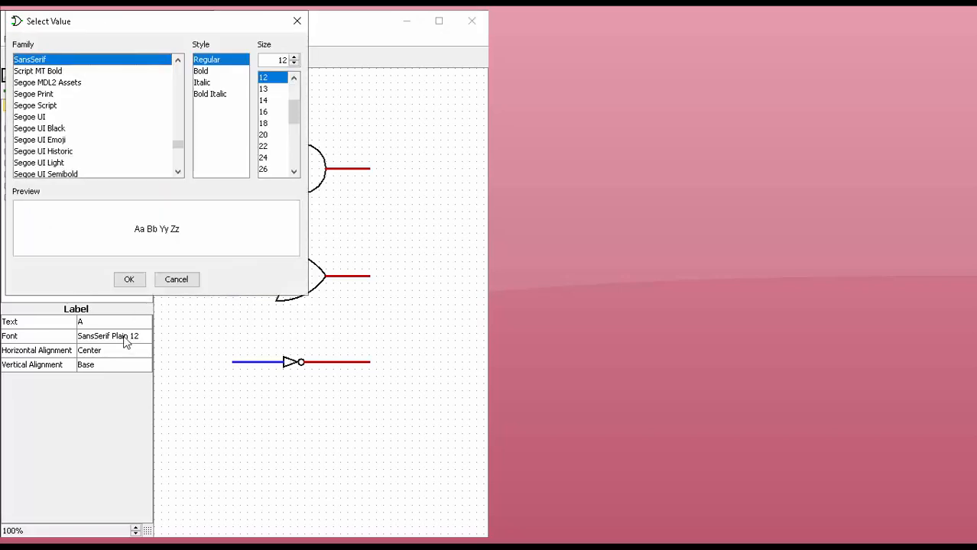
{"action": "left_click", "coordinate": [207, 72]}
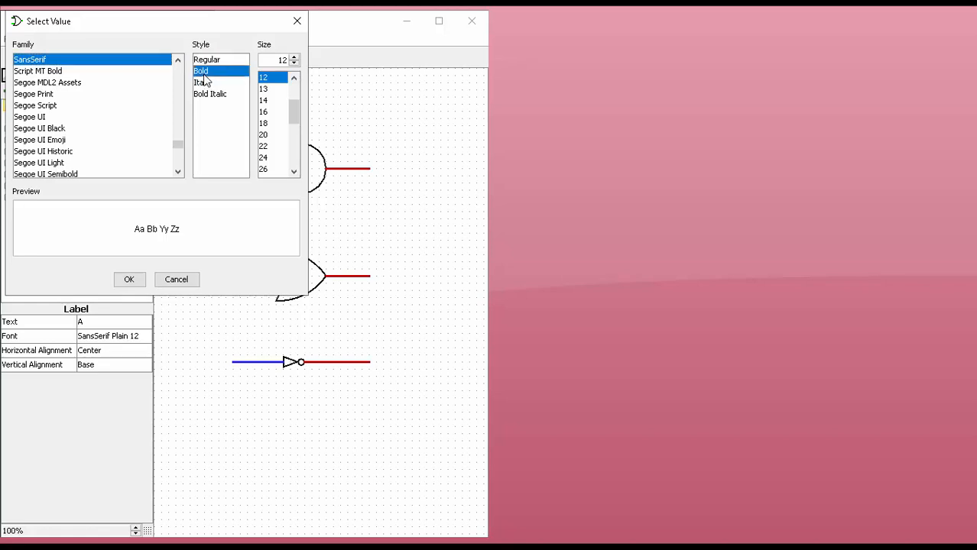
{"action": "left_click", "coordinate": [263, 100]}
{"action": "left_click", "coordinate": [128, 279]}
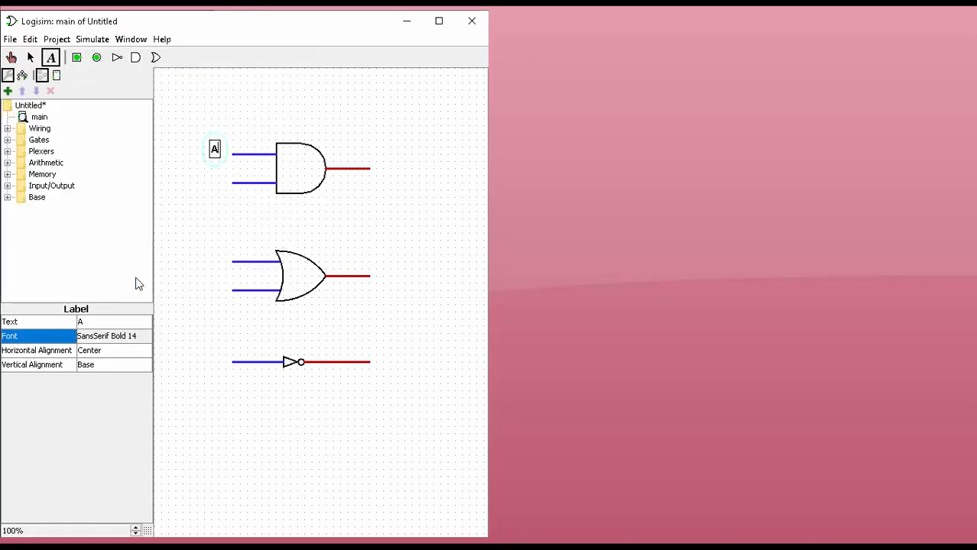
Add a label "B" beside the AND gate's lower input wire in SansSerif Bold, size 14.
{"action": "left_click", "coordinate": [214, 182]}
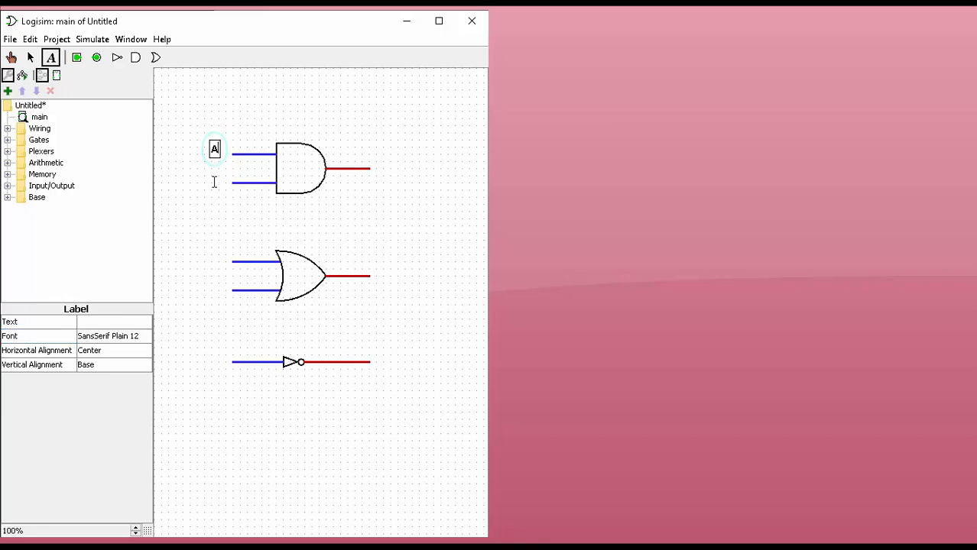
{"action": "type", "text": "B"}
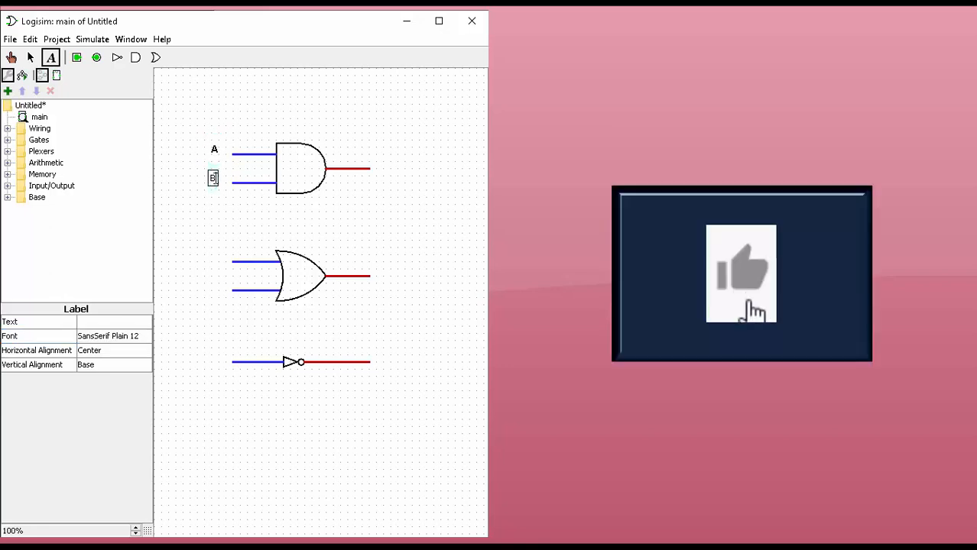
{"action": "left_click", "coordinate": [121, 338]}
{"action": "left_click", "coordinate": [201, 72]}
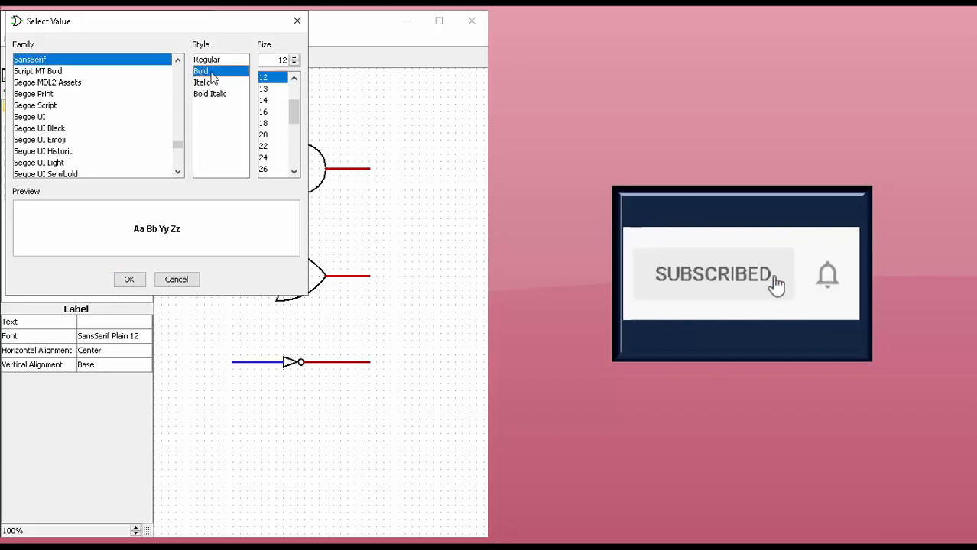
{"action": "left_click", "coordinate": [266, 100]}
{"action": "left_click", "coordinate": [130, 279]}
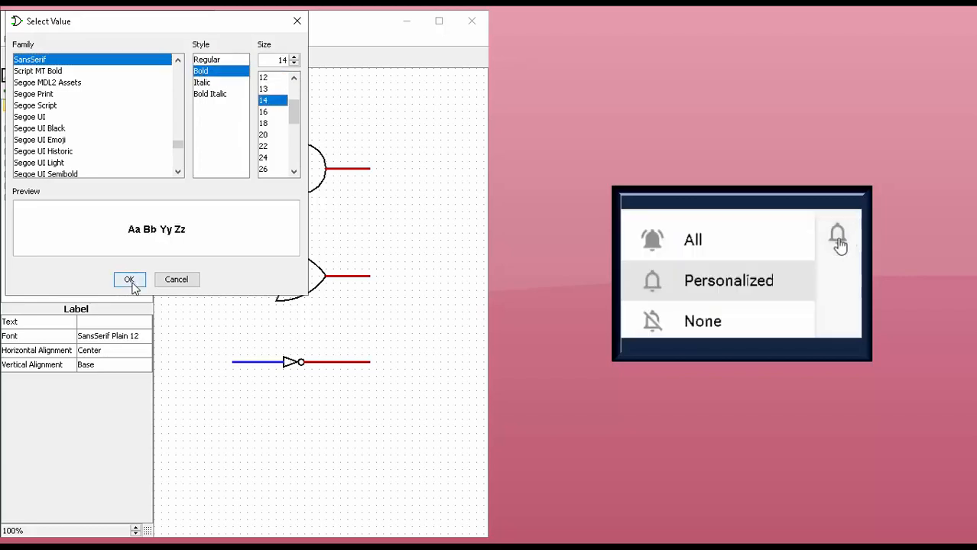
Add a label "X" above the AND gate's output wire in SansSerif Bold, size 14.
{"action": "left_click", "coordinate": [361, 141]}
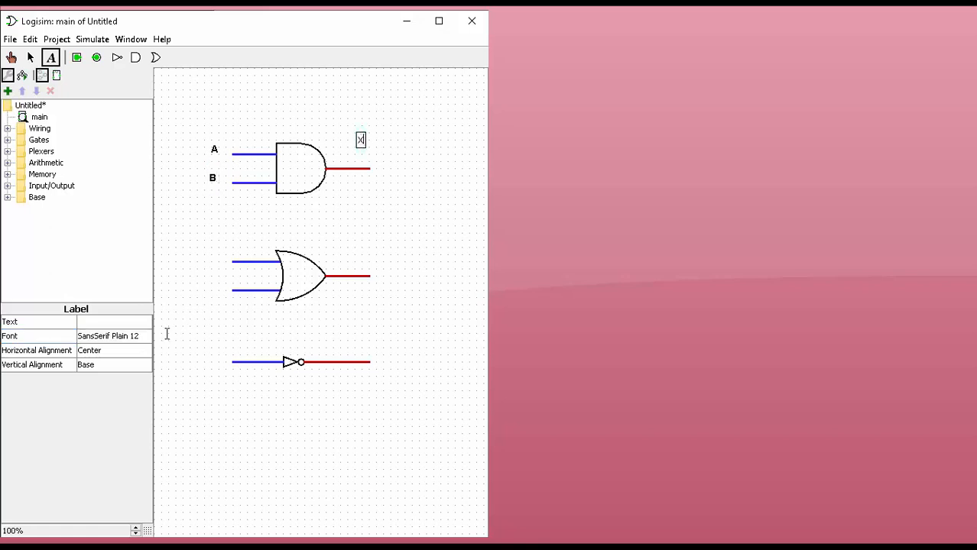
{"action": "left_click", "coordinate": [135, 340]}
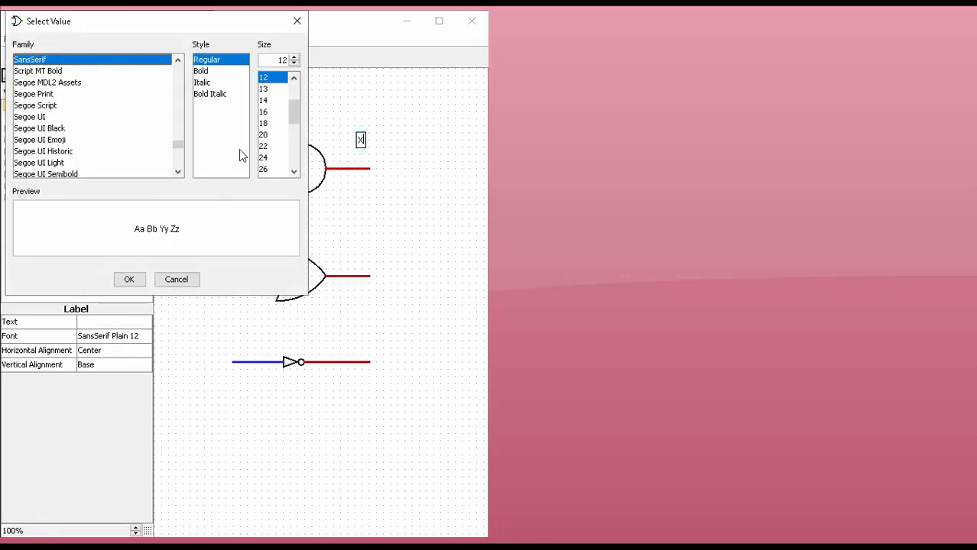
{"action": "left_click", "coordinate": [268, 102]}
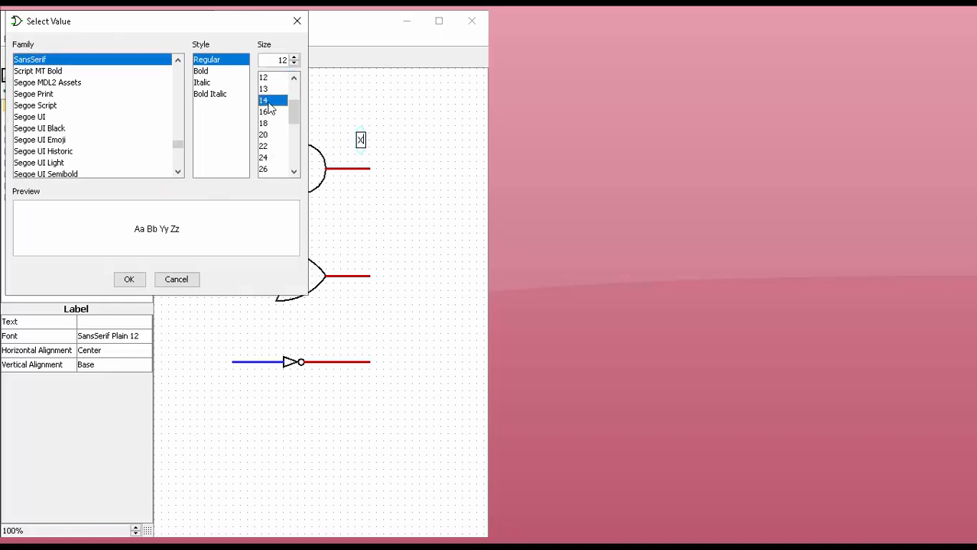
{"action": "left_click", "coordinate": [212, 72]}
{"action": "left_click", "coordinate": [130, 280]}
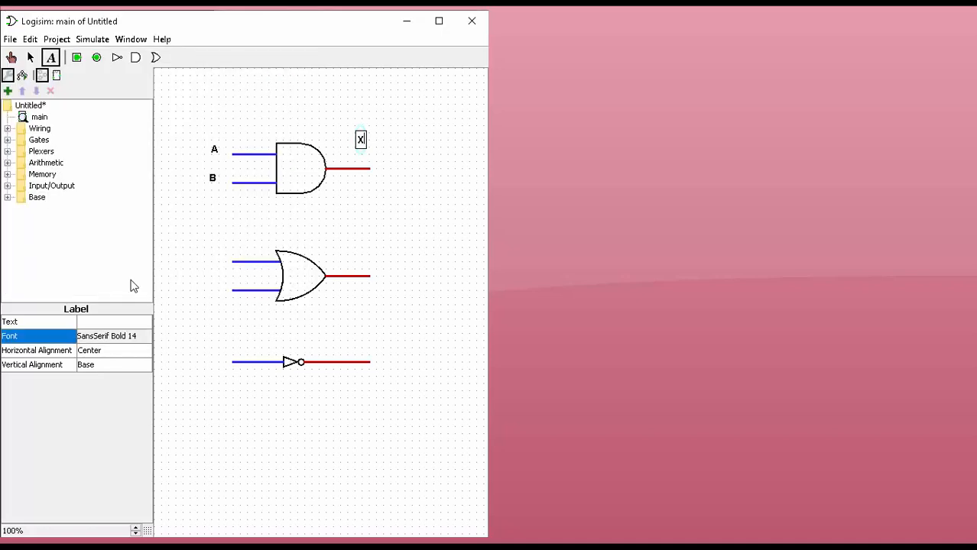
Add a label "A" beside the OR gate's upper input wire in SansSerif Bold, size 14.
{"action": "left_click", "coordinate": [202, 256]}
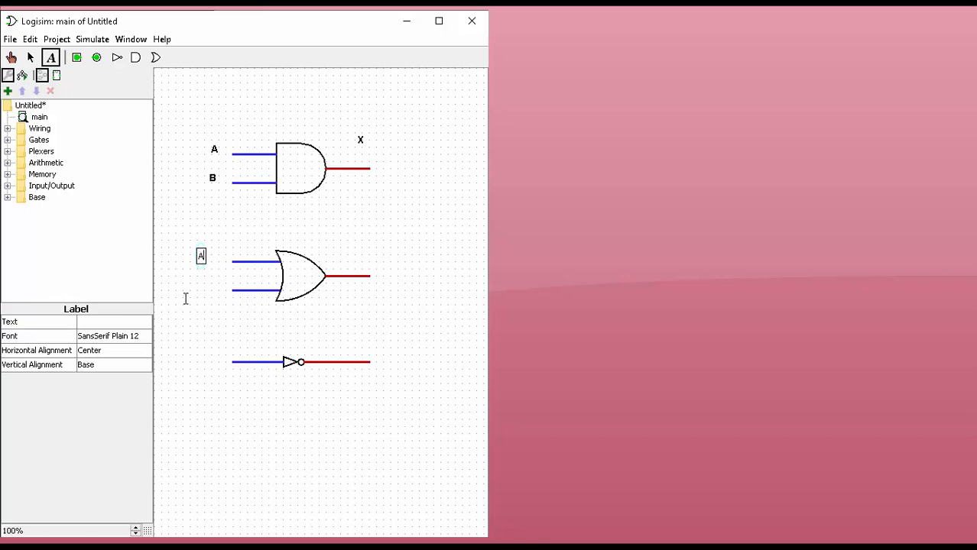
{"action": "left_click", "coordinate": [128, 337]}
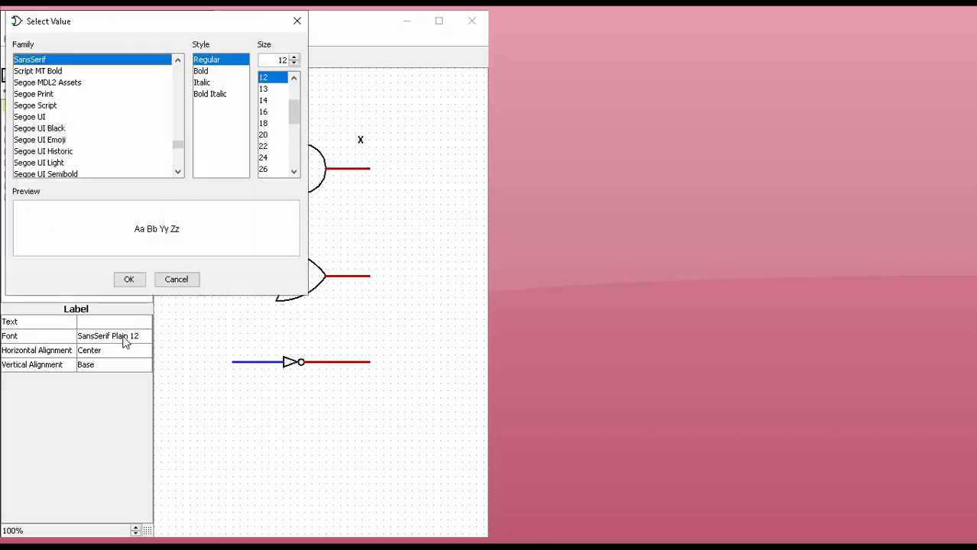
{"action": "left_click", "coordinate": [212, 72]}
{"action": "left_click", "coordinate": [268, 100]}
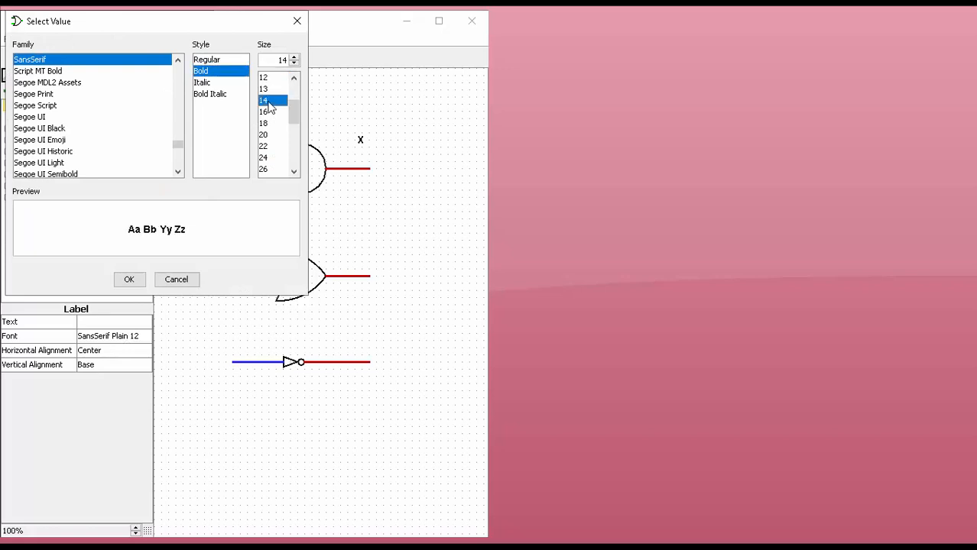
{"action": "left_click", "coordinate": [132, 280]}
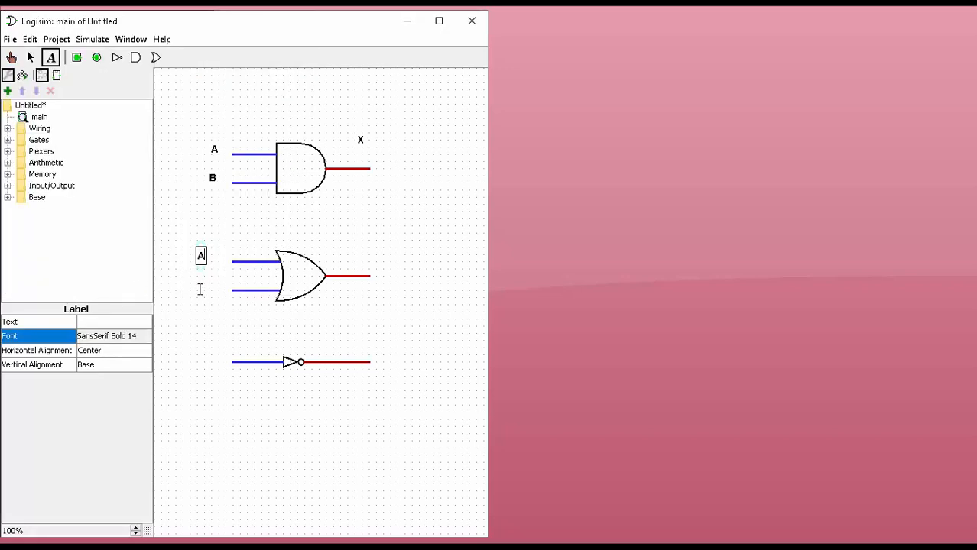
Add a label "B" beside the OR gate's lower input wire in SansSerif Bold, size 14.
{"action": "left_click", "coordinate": [200, 288]}
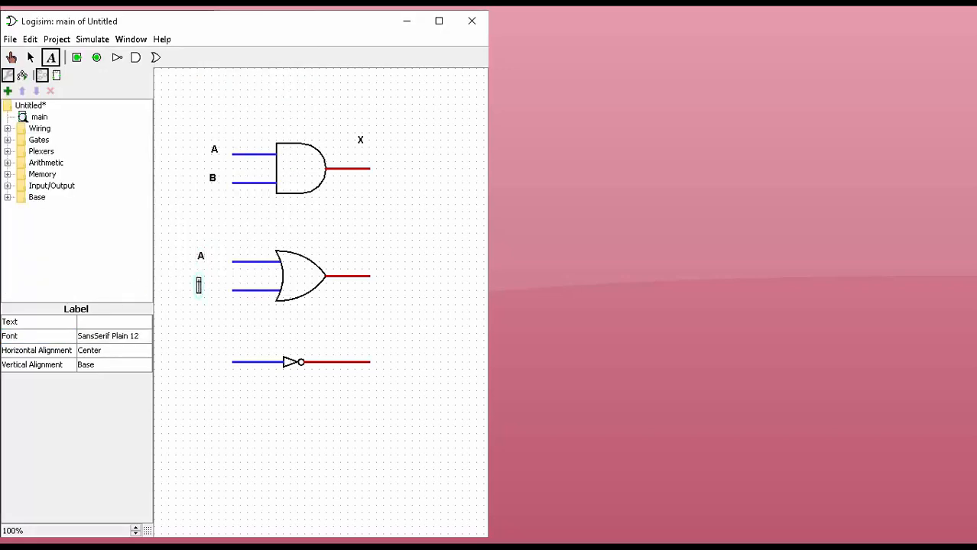
{"action": "type", "text": "B"}
{"action": "left_click", "coordinate": [142, 337]}
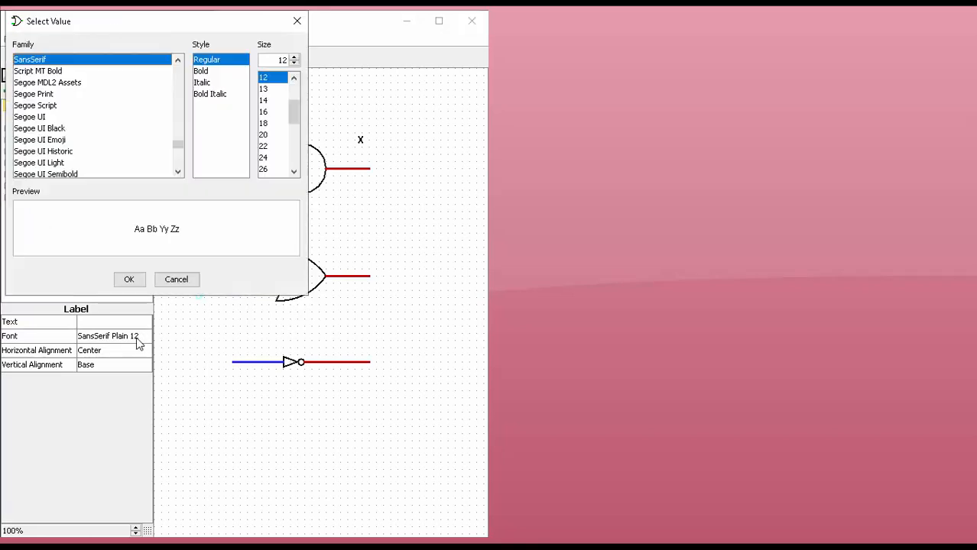
{"action": "left_click", "coordinate": [215, 71]}
{"action": "left_click", "coordinate": [266, 100]}
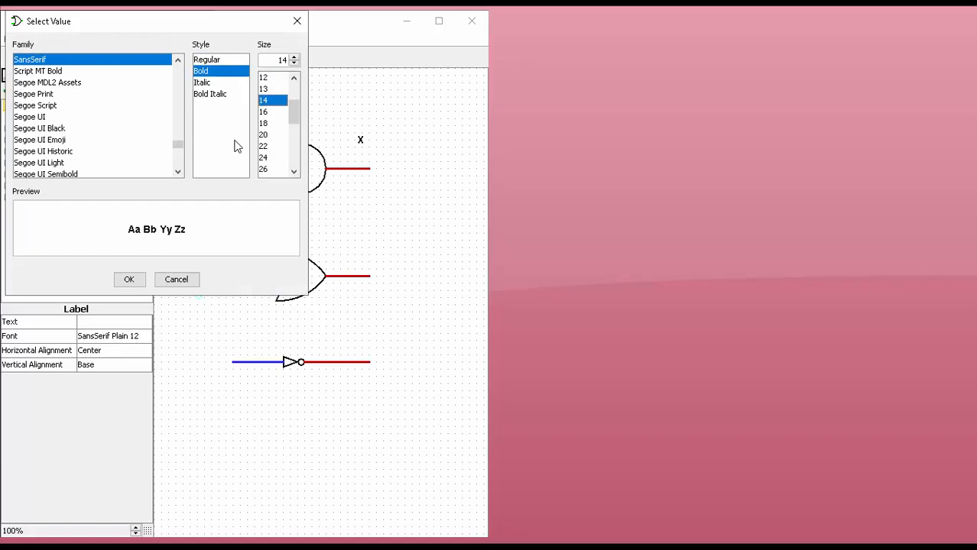
{"action": "left_click", "coordinate": [129, 280]}
Add a label "X" above the OR gate's output wire in SansSerif Bold, size 14.
{"action": "left_click", "coordinate": [353, 241]}
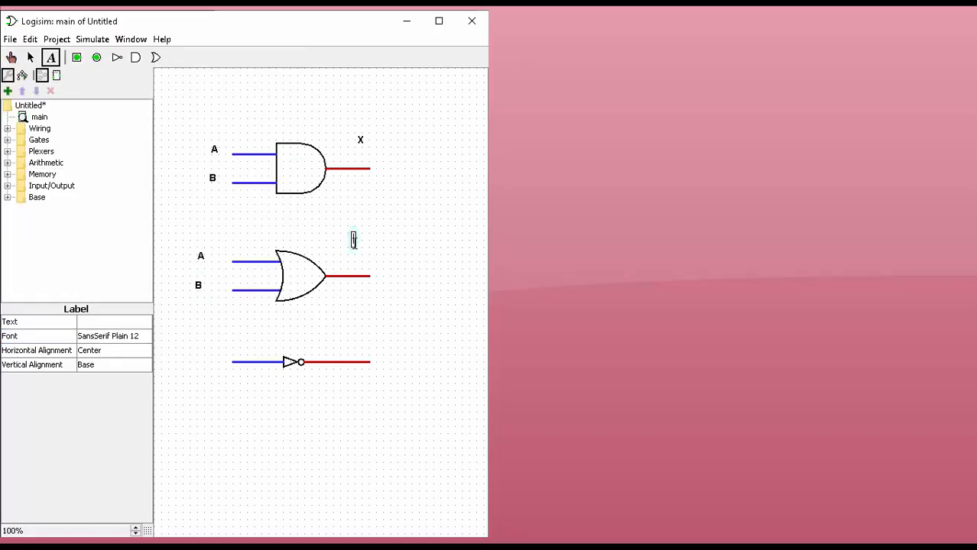
{"action": "type", "text": "Y"}
{"action": "left_click", "coordinate": [83, 339]}
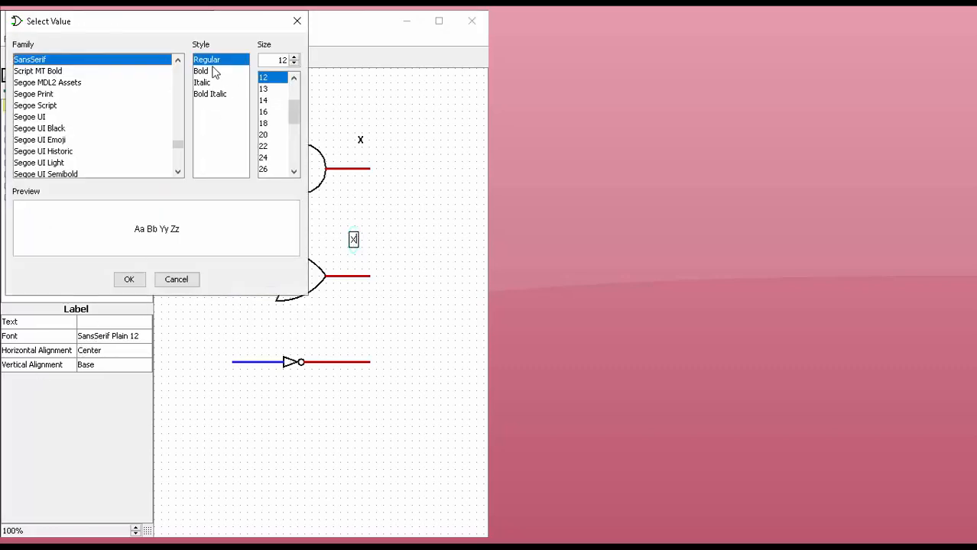
{"action": "left_click", "coordinate": [214, 71]}
{"action": "left_click", "coordinate": [263, 101]}
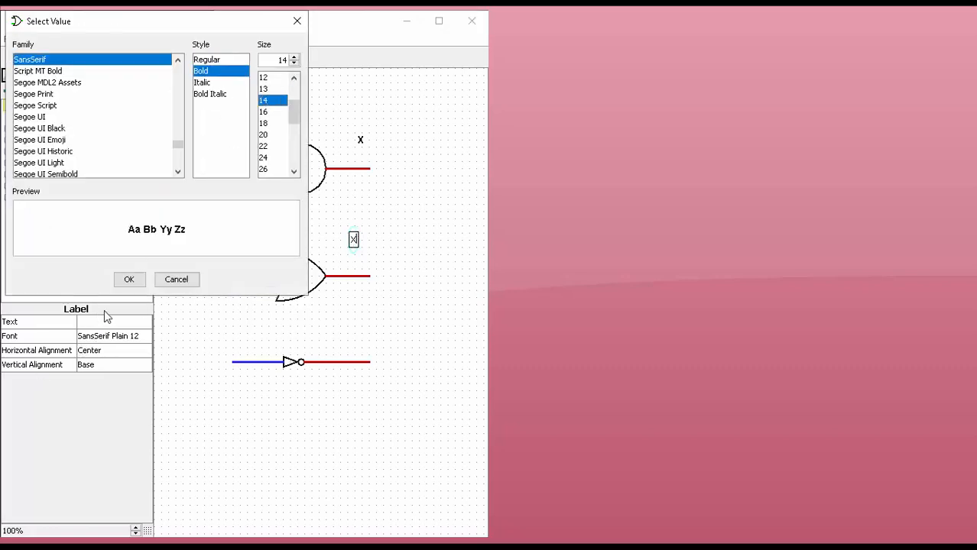
{"action": "left_click", "coordinate": [130, 279]}
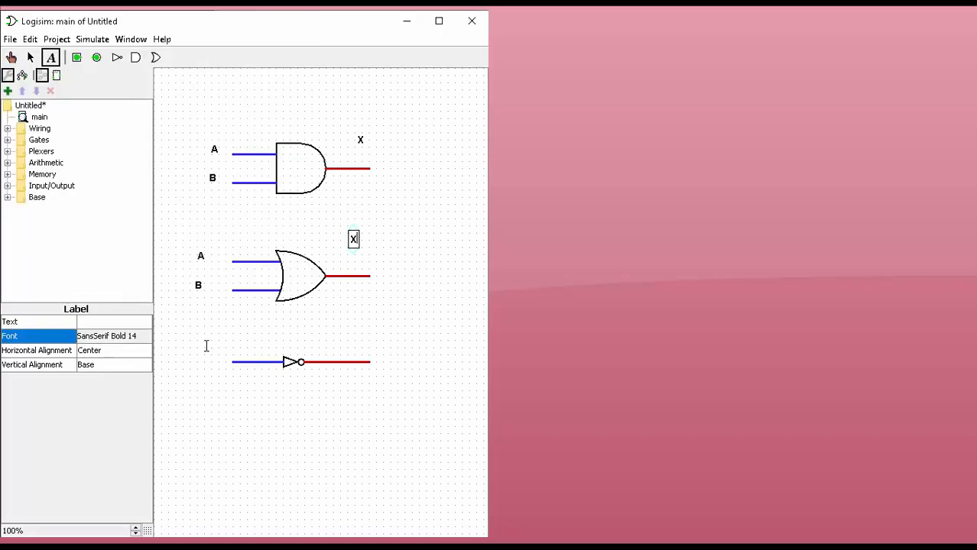
Add a label "A" near the NOT gate's input wire in SansSerif Bold, size 14.
{"action": "left_click", "coordinate": [205, 343]}
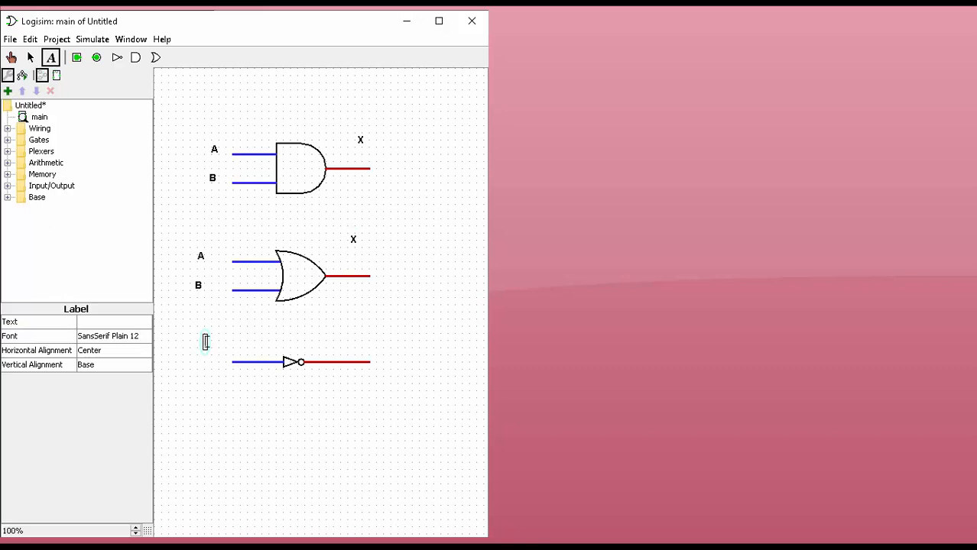
{"action": "type", "text": "A"}
{"action": "left_click", "coordinate": [118, 337]}
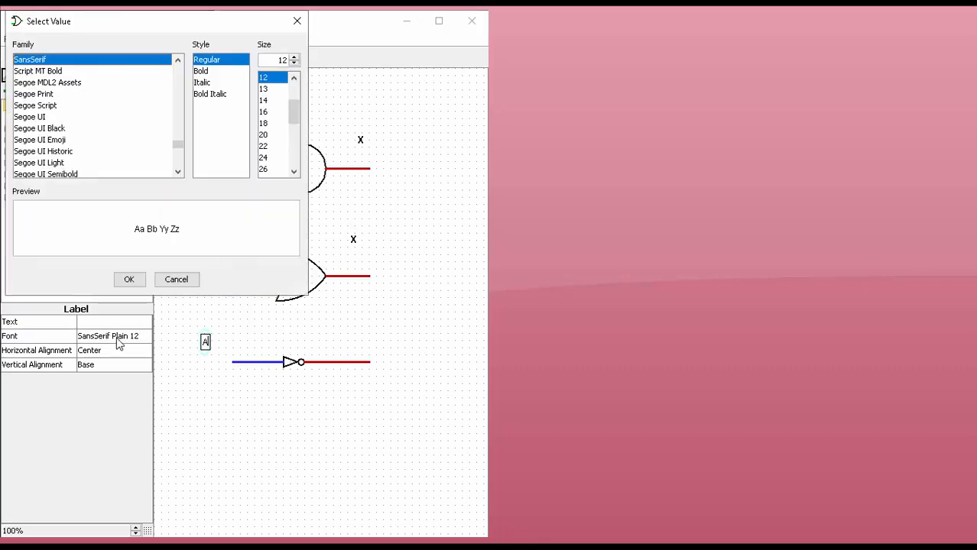
{"action": "left_click", "coordinate": [202, 71]}
{"action": "left_click", "coordinate": [264, 100]}
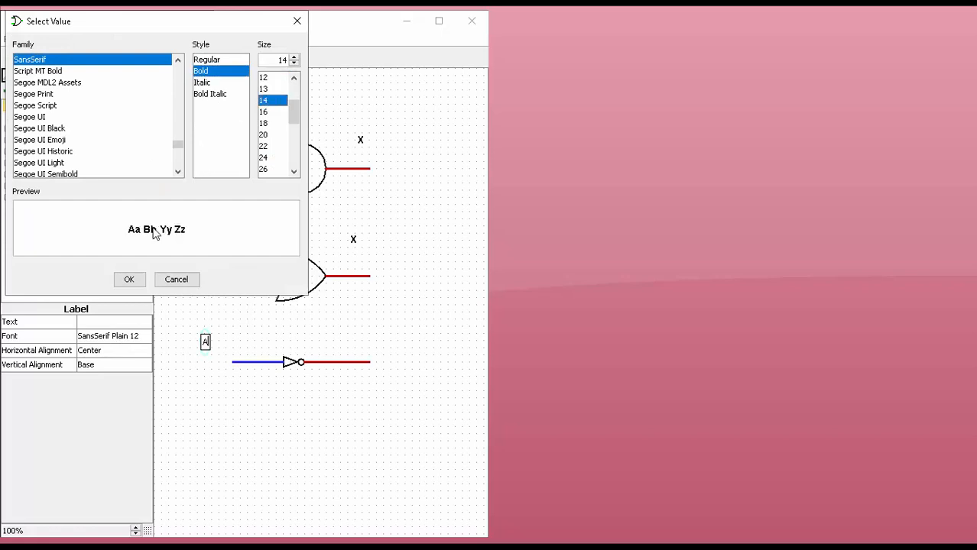
{"action": "left_click", "coordinate": [130, 280]}
Add a label "X" above the NOT gate's output wire in SansSerif Bold, size 14.
{"action": "left_click", "coordinate": [354, 331]}
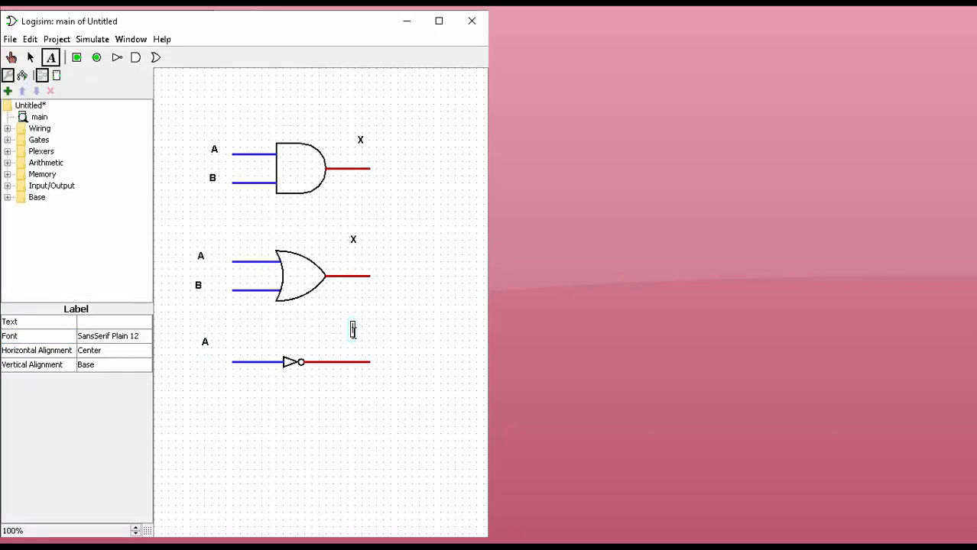
{"action": "type", "text": "X"}
{"action": "left_click", "coordinate": [132, 336]}
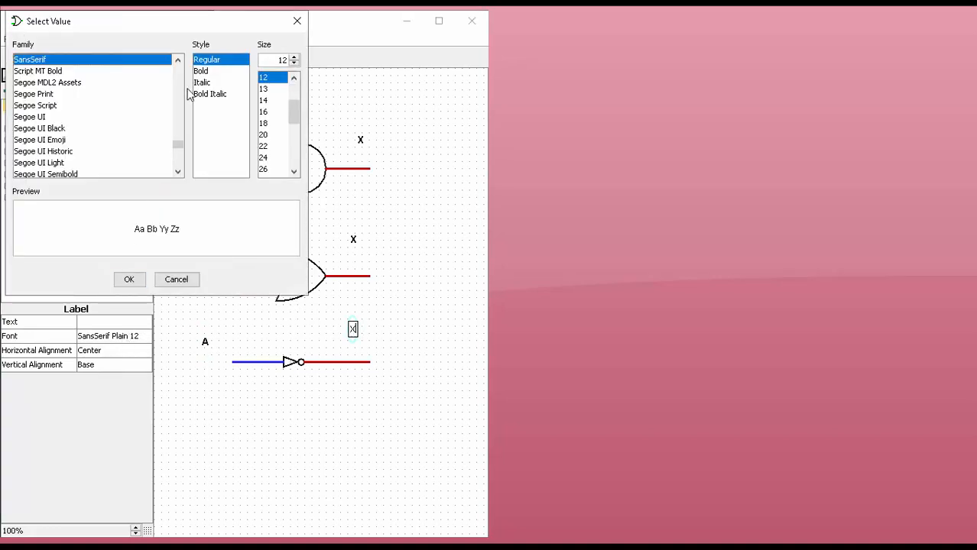
{"action": "left_click", "coordinate": [202, 71]}
{"action": "left_click", "coordinate": [265, 101]}
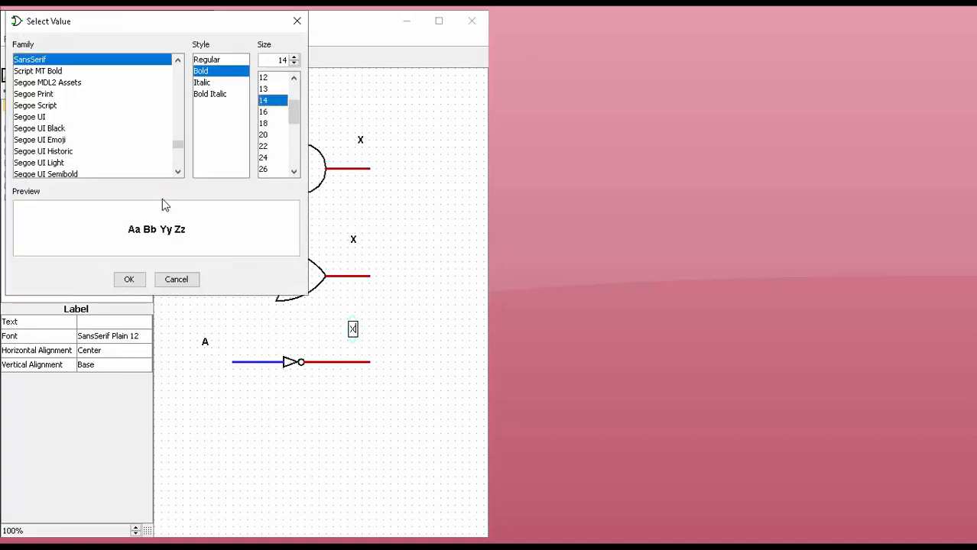
{"action": "left_click", "coordinate": [128, 280]}
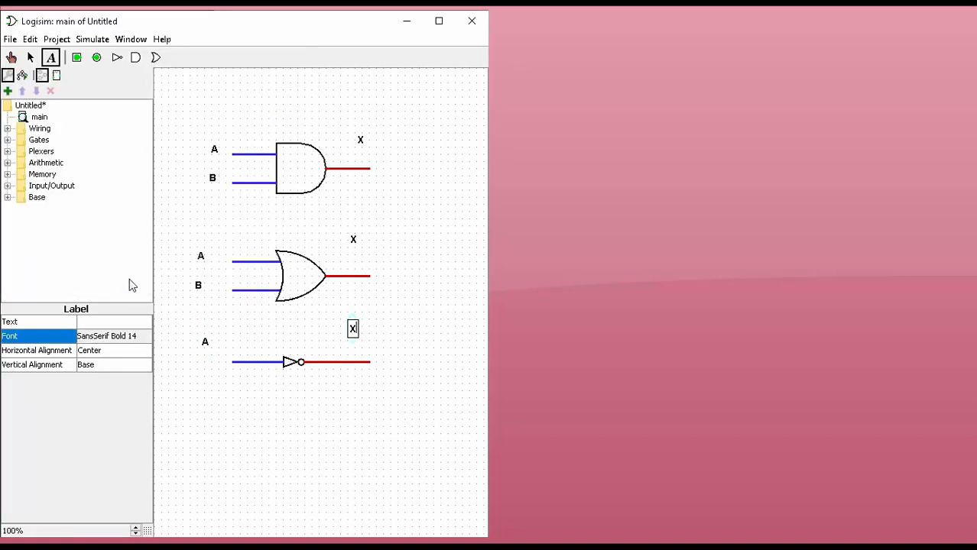
Move the A and B labels of all three gates level with their input wires, lined up in one column.
{"action": "left_click", "coordinate": [32, 60]}
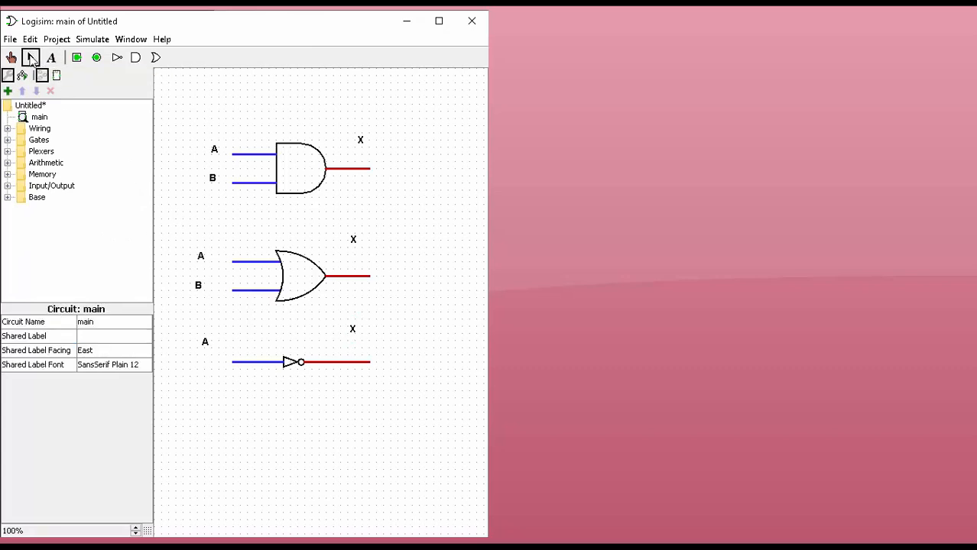
{"action": "left_click_drag", "start_coordinate": [216, 152], "coordinate": [205, 181]}
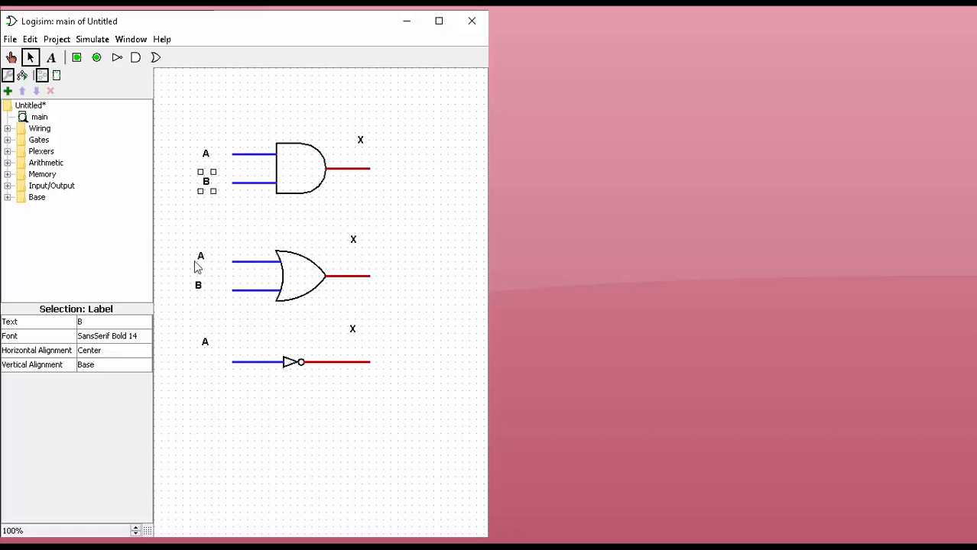
{"action": "left_click_drag", "start_coordinate": [201, 260], "coordinate": [207, 290]}
{"action": "left_click_drag", "start_coordinate": [205, 347], "coordinate": [205, 361]}
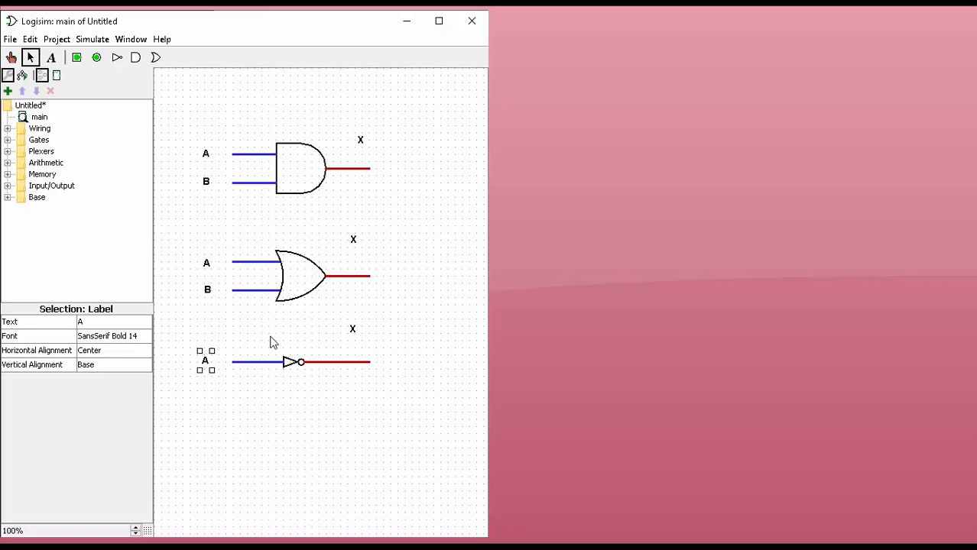
Move the X labels of the NOT, OR and AND gates closer to the ends of their output wires.
{"action": "left_click", "coordinate": [352, 330]}
{"action": "left_click_drag", "start_coordinate": [352, 330], "coordinate": [364, 341]}
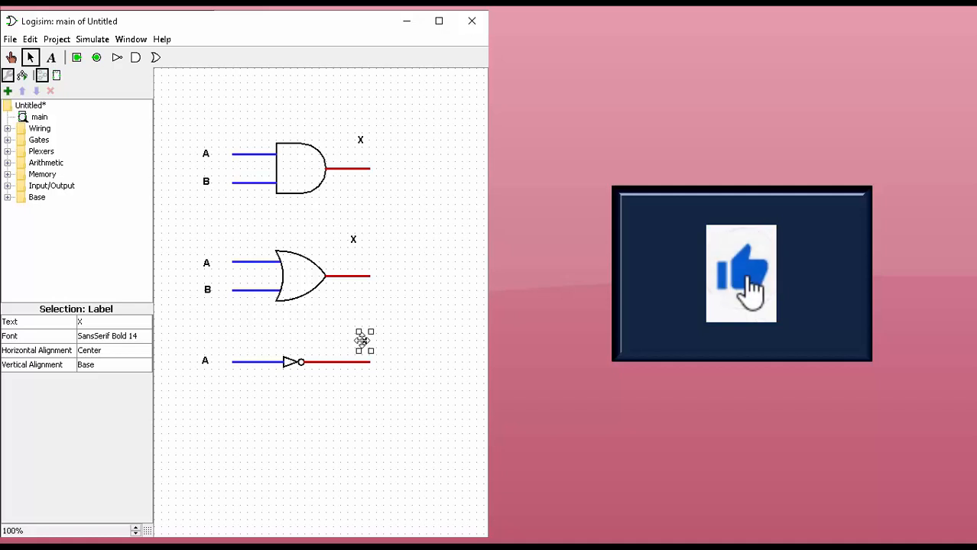
{"action": "left_click", "coordinate": [356, 243]}
{"action": "left_click_drag", "start_coordinate": [357, 243], "coordinate": [365, 254]}
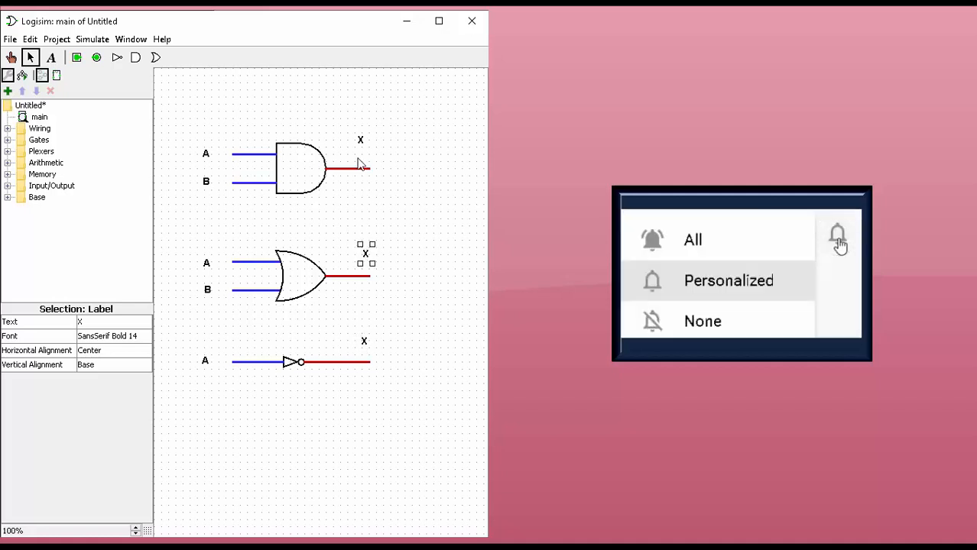
{"action": "left_click", "coordinate": [360, 141]}
{"action": "left_click_drag", "start_coordinate": [361, 141], "coordinate": [366, 146]}
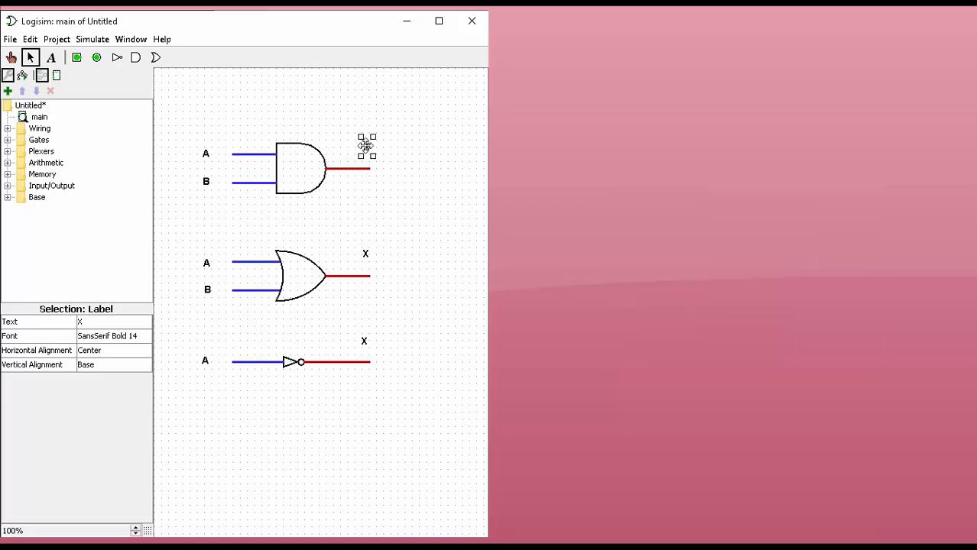
Place an input pin at the start of each of the AND gate's input wires, A and B.
{"action": "left_click", "coordinate": [77, 58]}
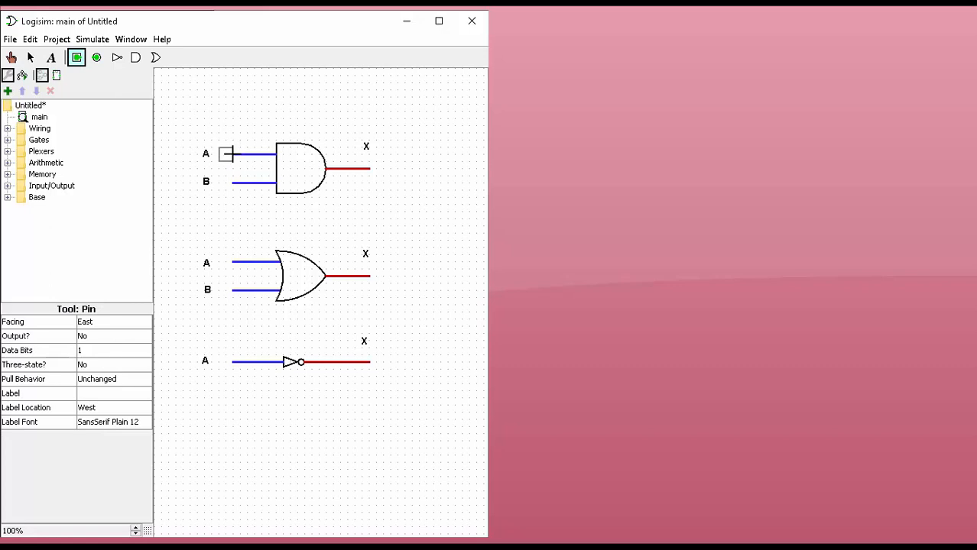
{"action": "left_click", "coordinate": [227, 155]}
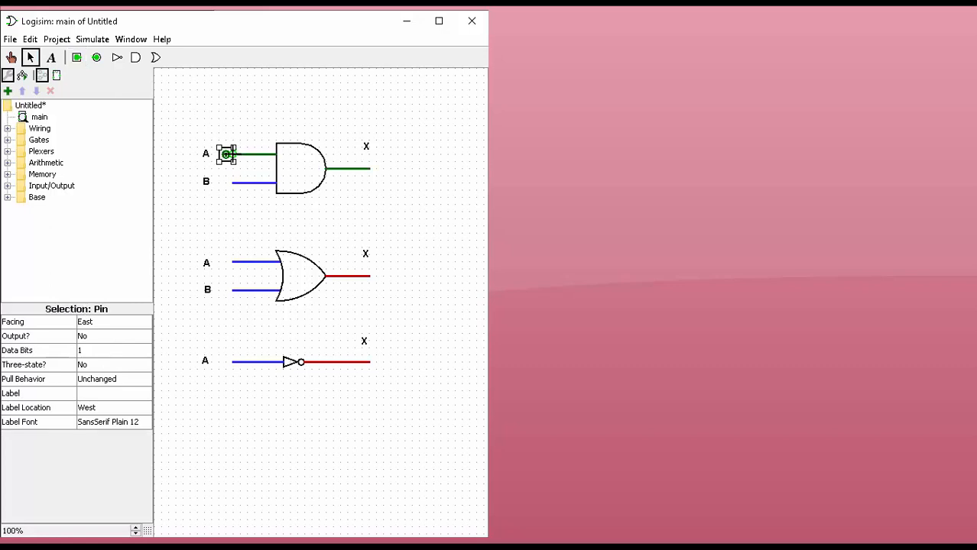
{"action": "left_click", "coordinate": [78, 58]}
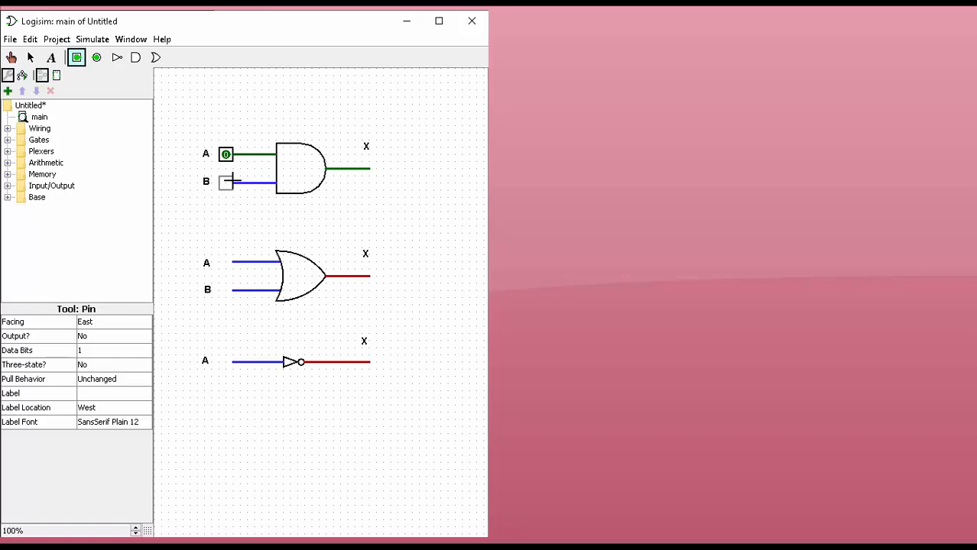
{"action": "left_click", "coordinate": [227, 183]}
Place input pins at the start of the OR gate's A and B wires and the NOT gate's A wire.
{"action": "left_click", "coordinate": [77, 58]}
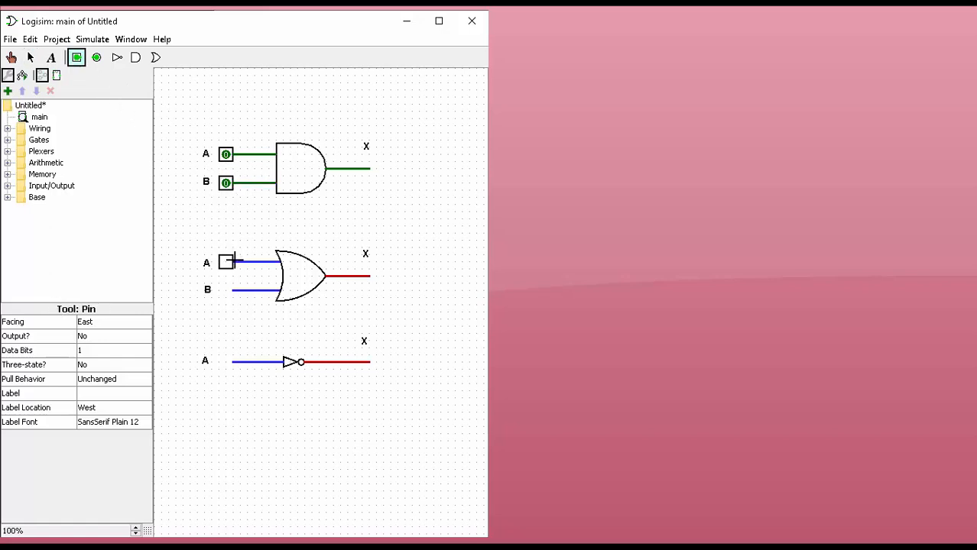
{"action": "left_click", "coordinate": [235, 260]}
{"action": "left_click", "coordinate": [78, 58]}
{"action": "left_click", "coordinate": [234, 290]}
{"action": "left_click", "coordinate": [77, 59]}
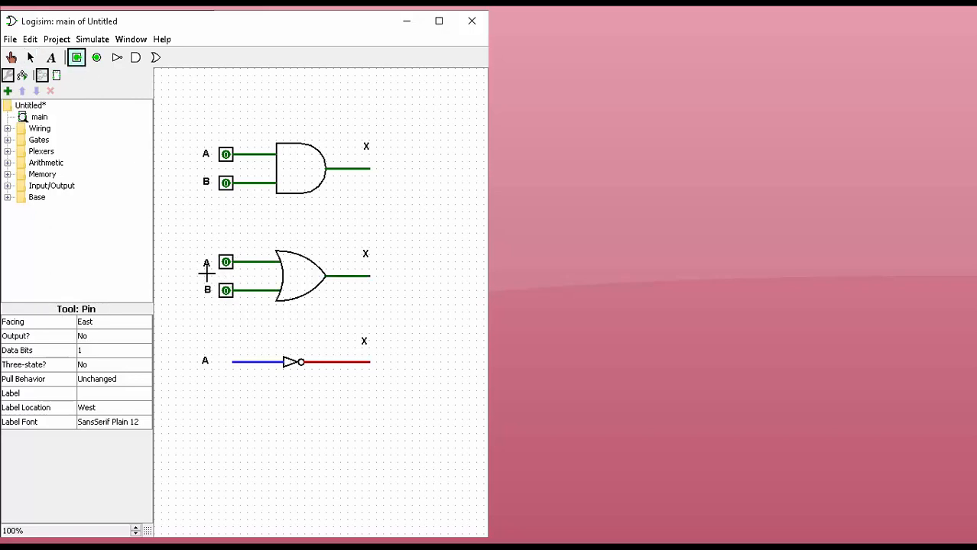
{"action": "left_click", "coordinate": [232, 361]}
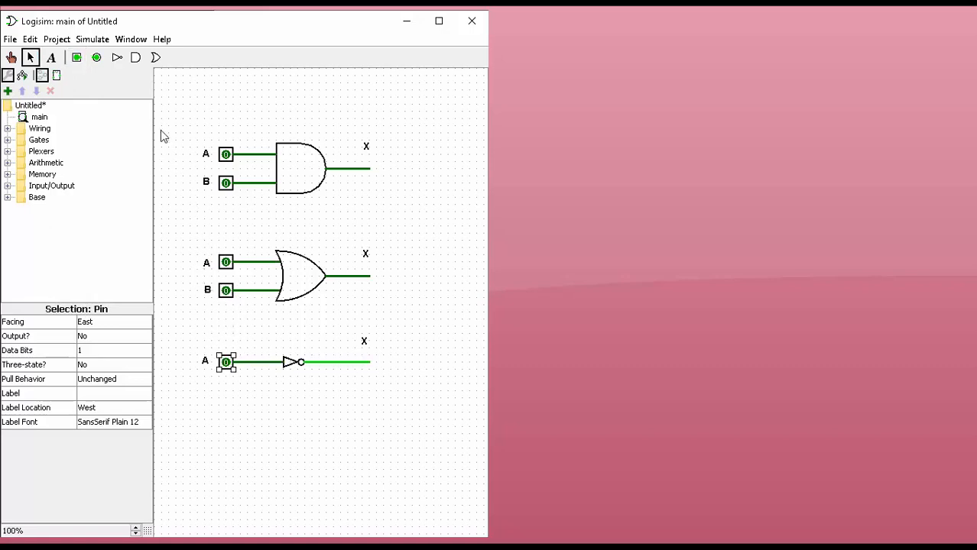
Place an output pin at the end of the output wires of the AND, OR and NOT gates.
{"action": "left_click", "coordinate": [97, 58]}
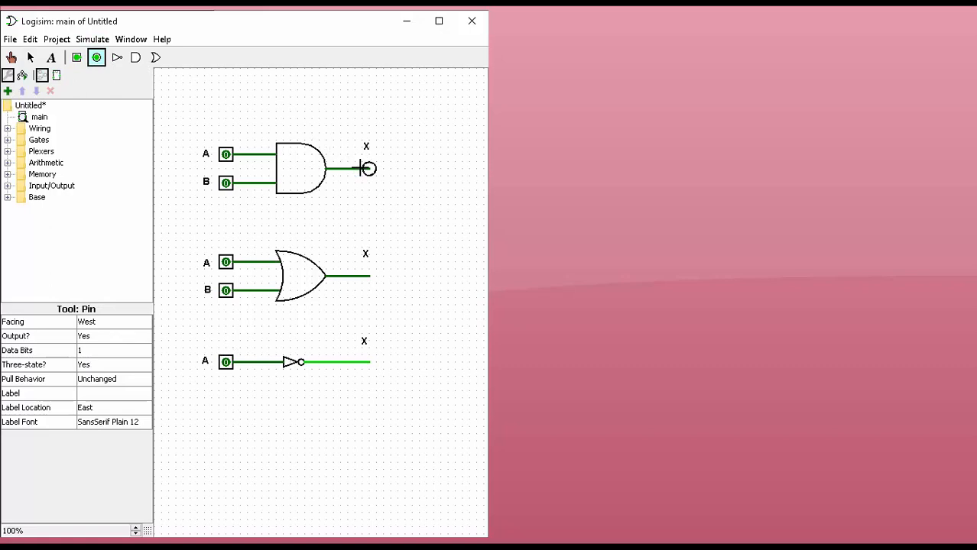
{"action": "left_click", "coordinate": [368, 168]}
{"action": "left_click", "coordinate": [97, 59]}
{"action": "left_click", "coordinate": [367, 276]}
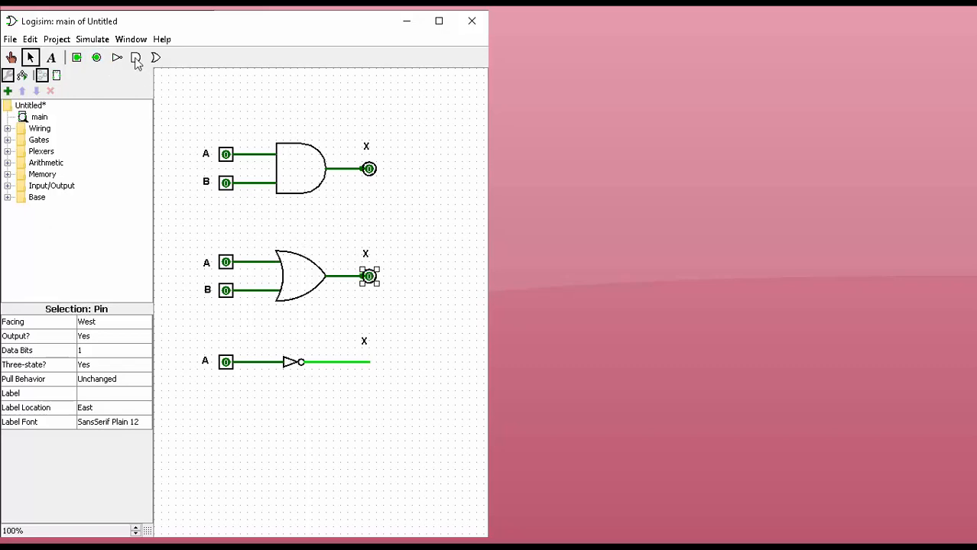
{"action": "left_click", "coordinate": [97, 59]}
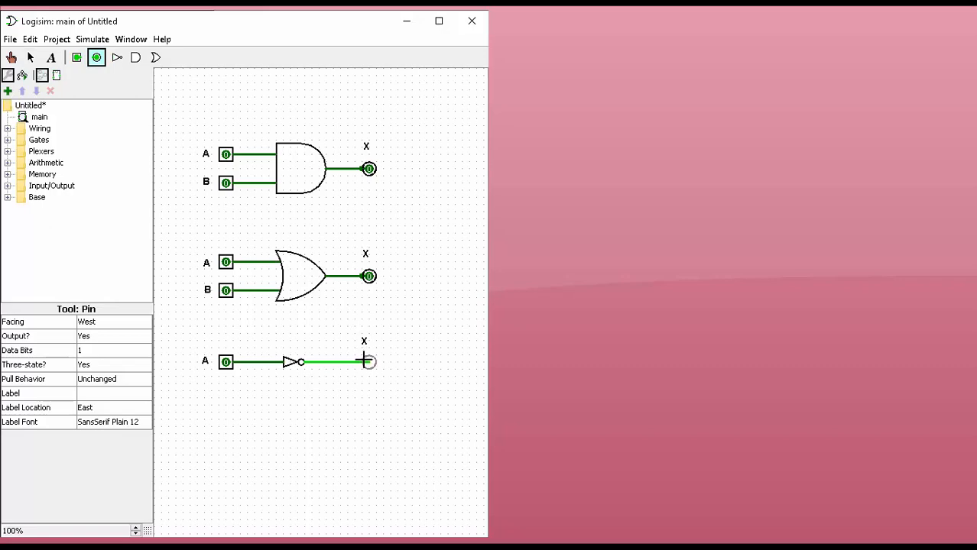
{"action": "left_click", "coordinate": [365, 361]}
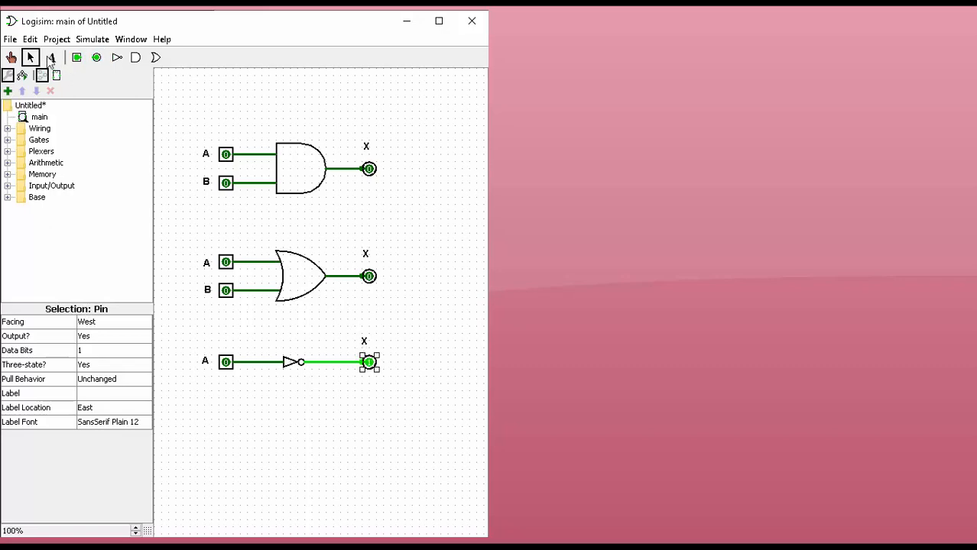
Add a label "AND Gate" below the AND gate in SansSerif Bold, size 14.
{"action": "left_click", "coordinate": [50, 59]}
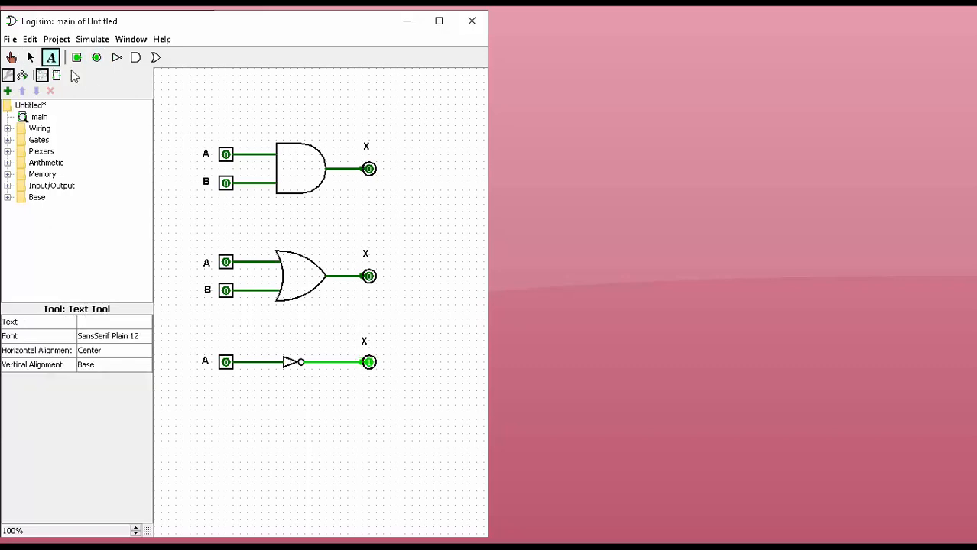
{"action": "left_click", "coordinate": [261, 203]}
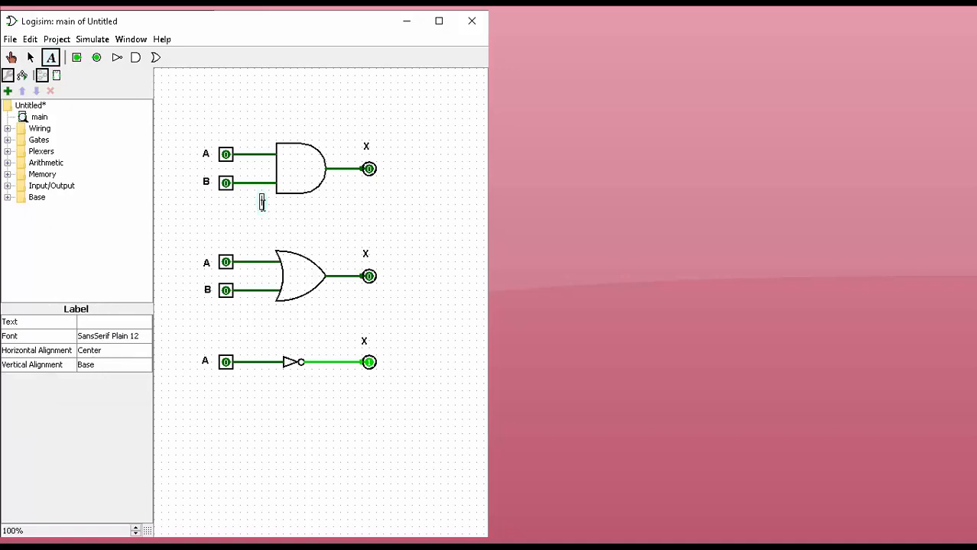
{"action": "left_click", "coordinate": [137, 338]}
{"action": "left_click", "coordinate": [217, 71]}
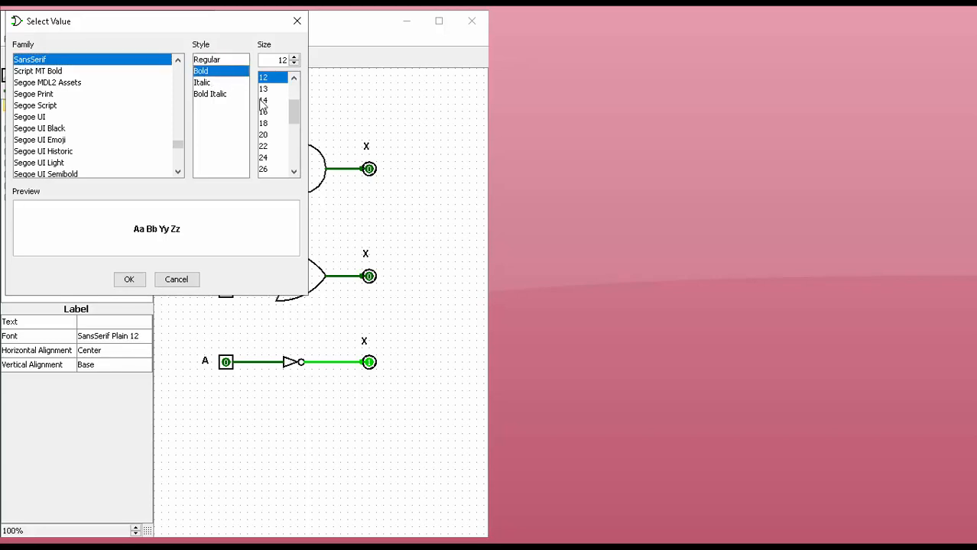
{"action": "left_click", "coordinate": [266, 100]}
{"action": "left_click", "coordinate": [127, 281]}
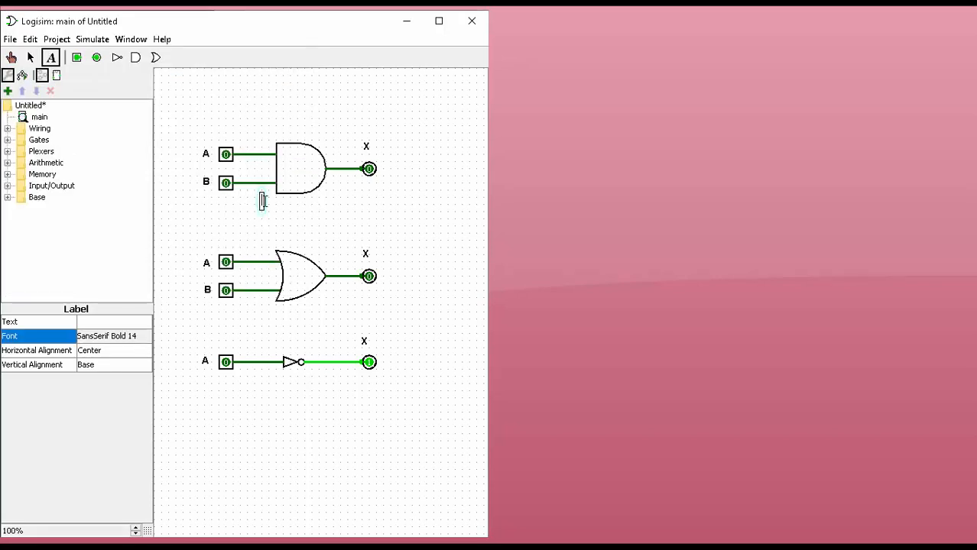
{"action": "type", "text": "AND"}
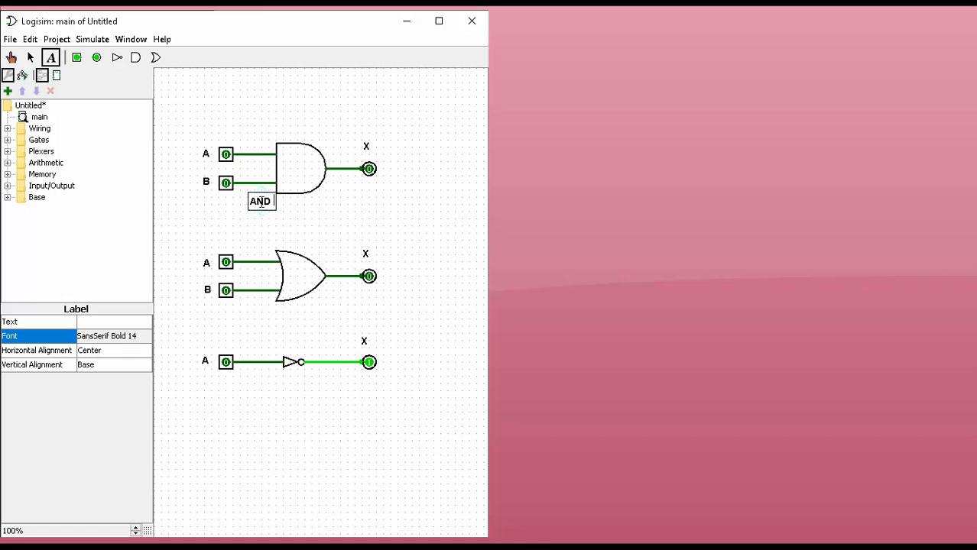
{"action": "type", "text": " Gate"}
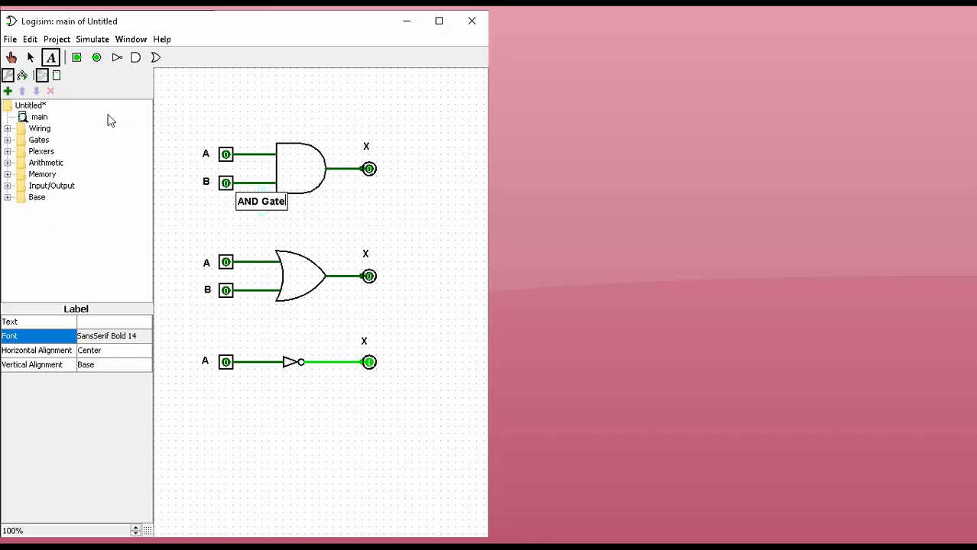
Add a label "OR Gate" below the OR gate in SansSerif Bold, size 14.
{"action": "left_click", "coordinate": [245, 313]}
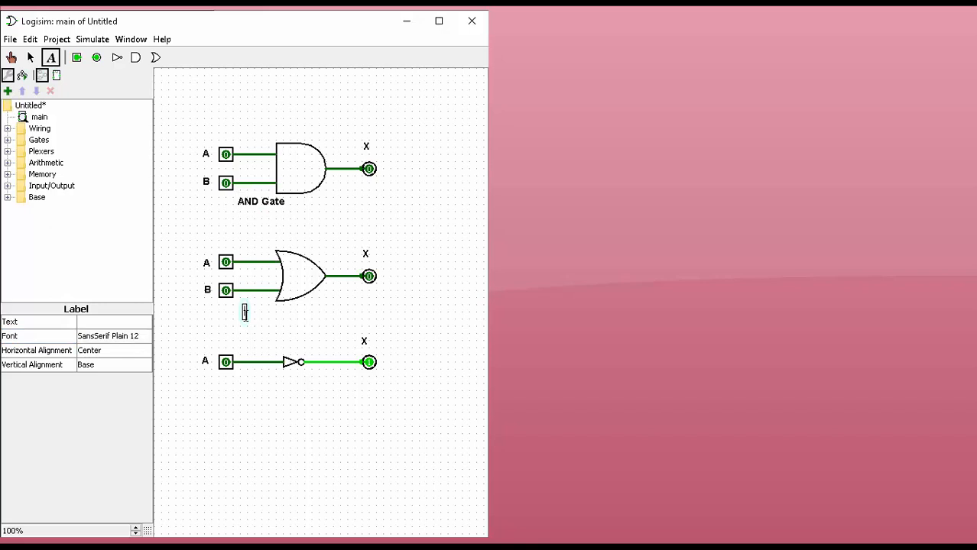
{"action": "type", "text": "OR Gate"}
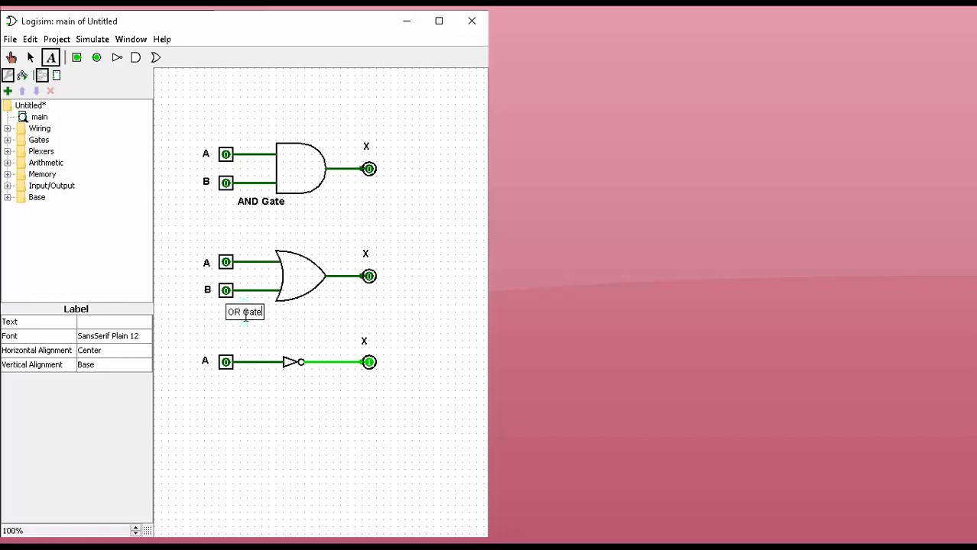
{"action": "left_click", "coordinate": [107, 343]}
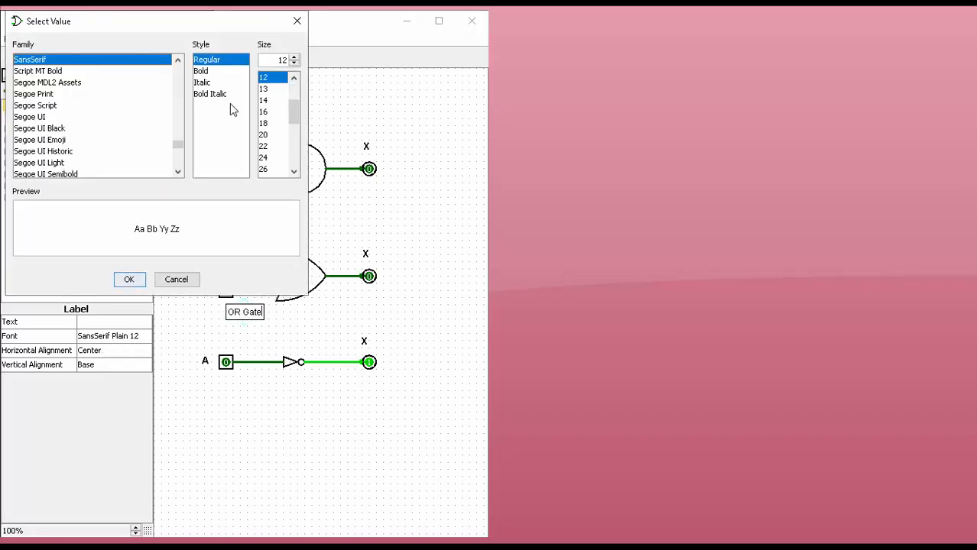
{"action": "left_click", "coordinate": [208, 71]}
{"action": "left_click", "coordinate": [269, 101]}
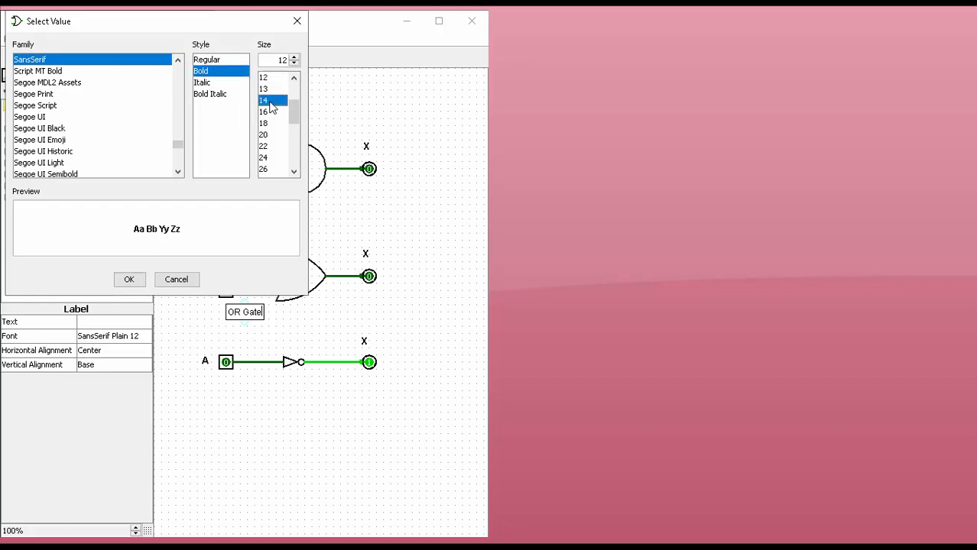
{"action": "left_click", "coordinate": [129, 279]}
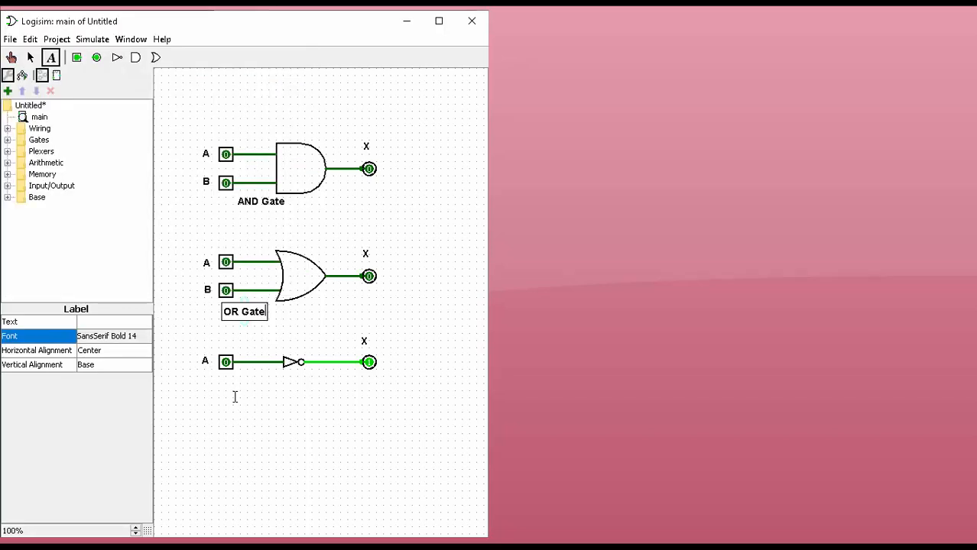
Add a label "NOT Gate or INVERTER" below the NOT gate in SansSerif Bold, size 14.
{"action": "left_click", "coordinate": [235, 394]}
{"action": "type", "text": "NOT"}
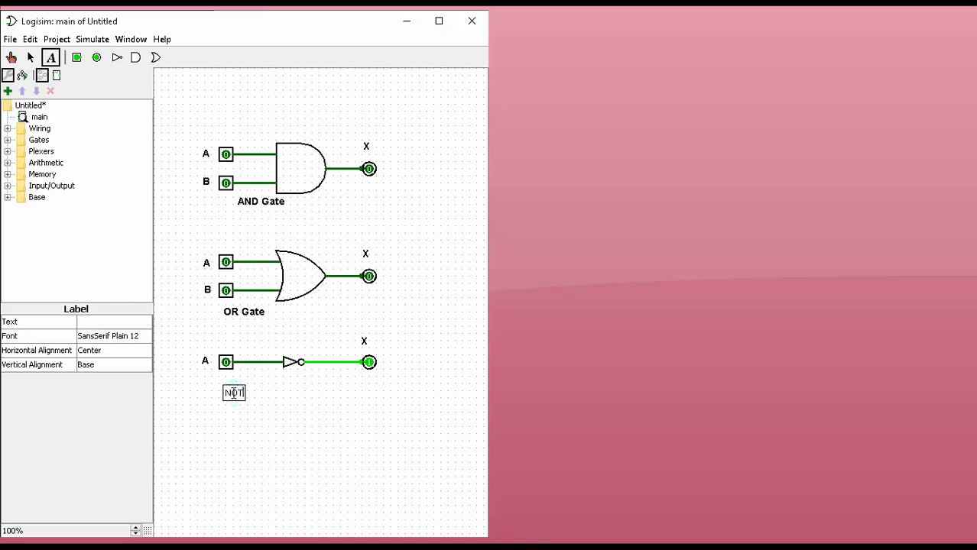
{"action": "type", "text": " Gate or"}
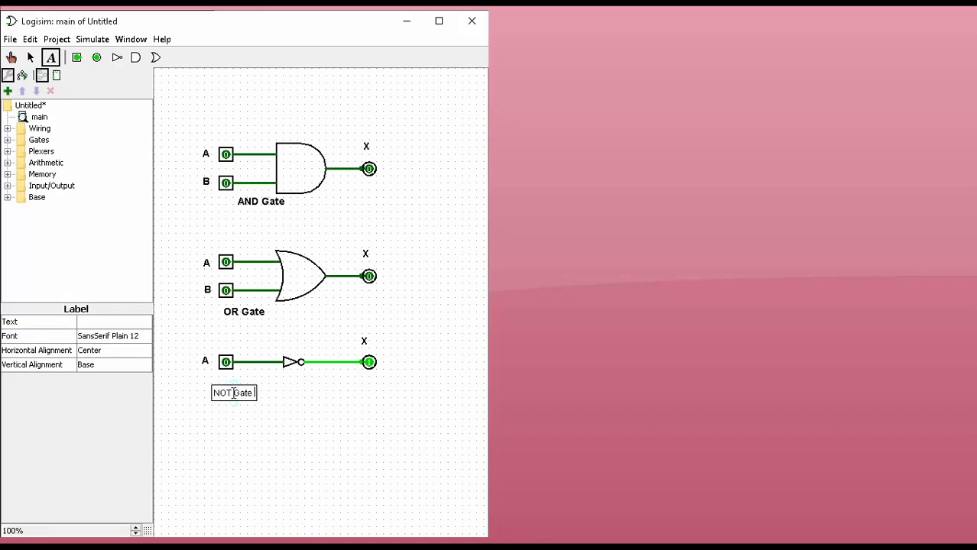
{"action": "type", "text": " I"}
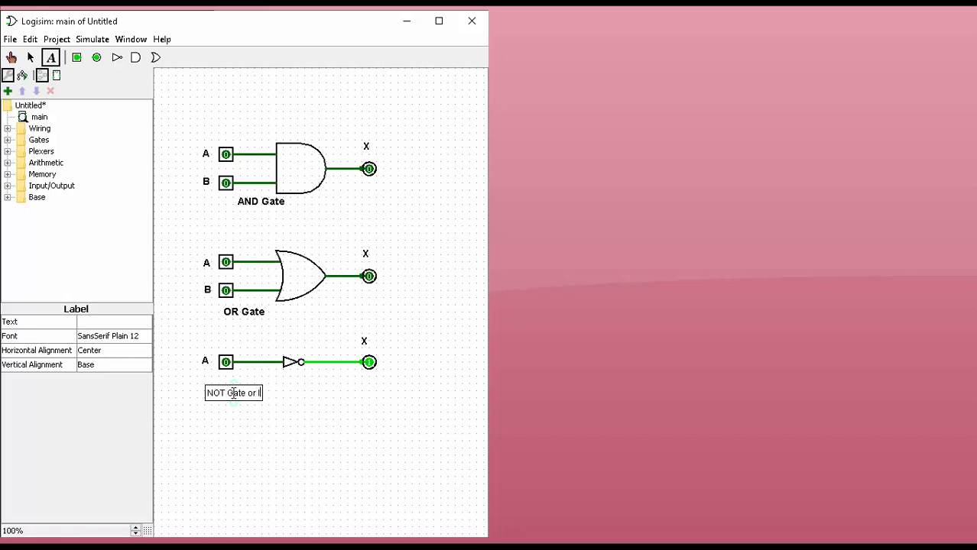
{"action": "type", "text": "NVERTER"}
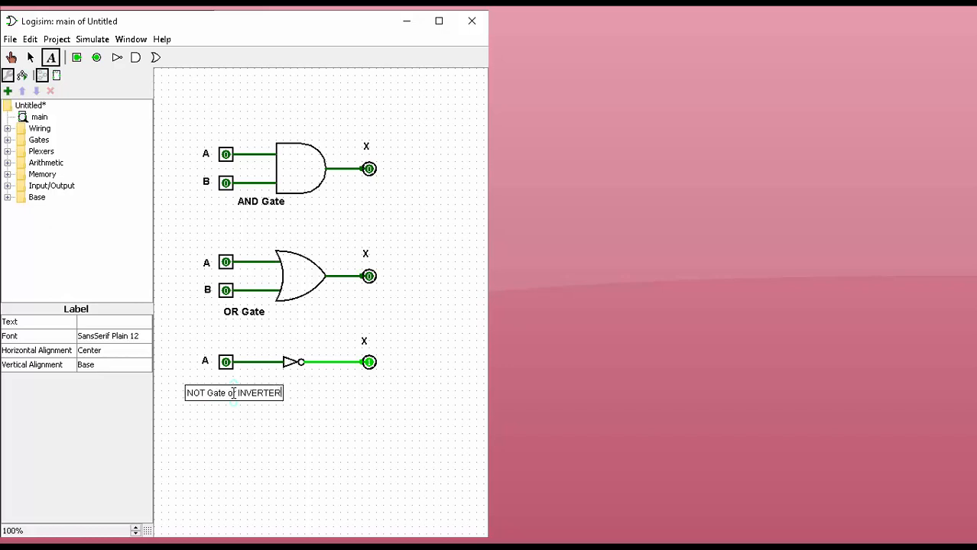
{"action": "left_click", "coordinate": [130, 336]}
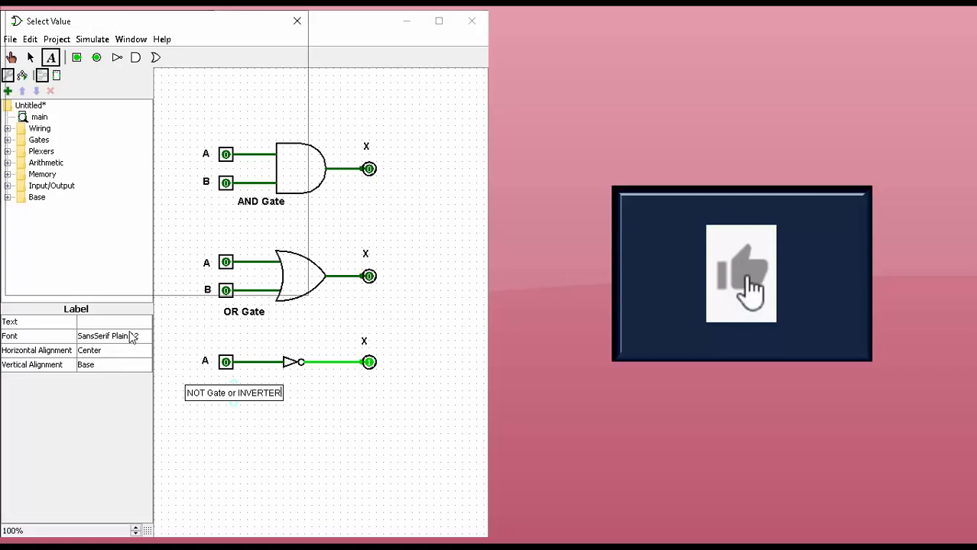
{"action": "left_click", "coordinate": [204, 71]}
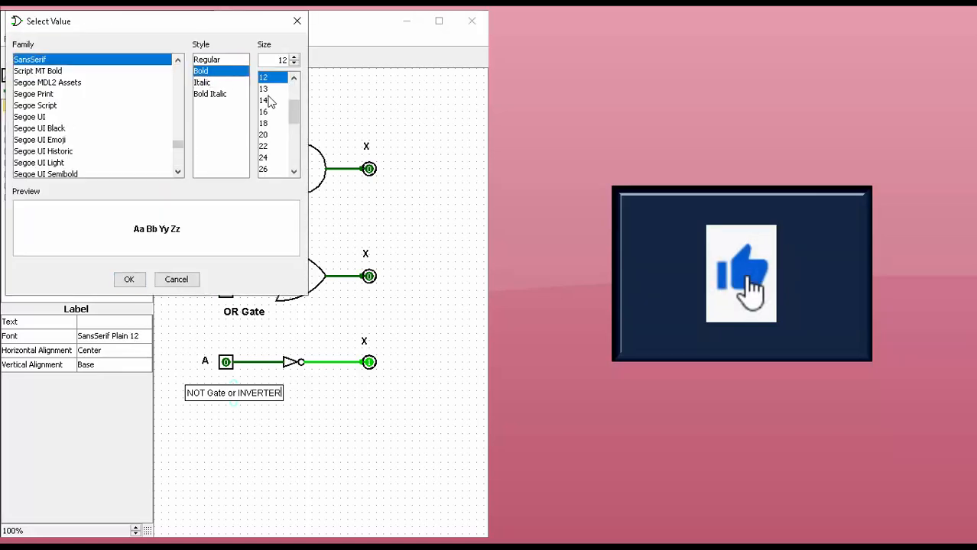
{"action": "left_click", "coordinate": [268, 101]}
{"action": "left_click", "coordinate": [130, 279]}
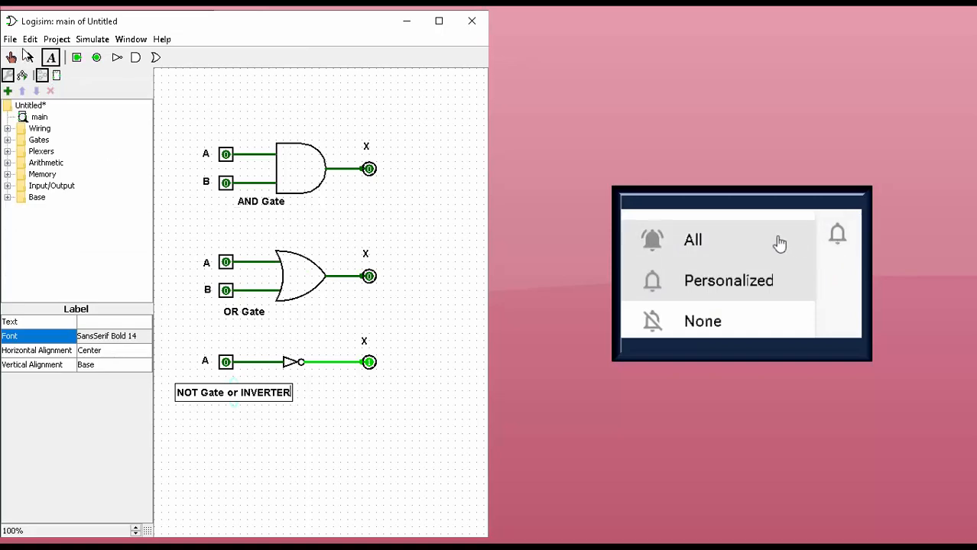
Move the AND Gate, OR Gate and NOT Gate or INVERTER labels so each sits centred beneath its gate symbol.
{"action": "left_click", "coordinate": [31, 58]}
{"action": "left_click", "coordinate": [260, 208]}
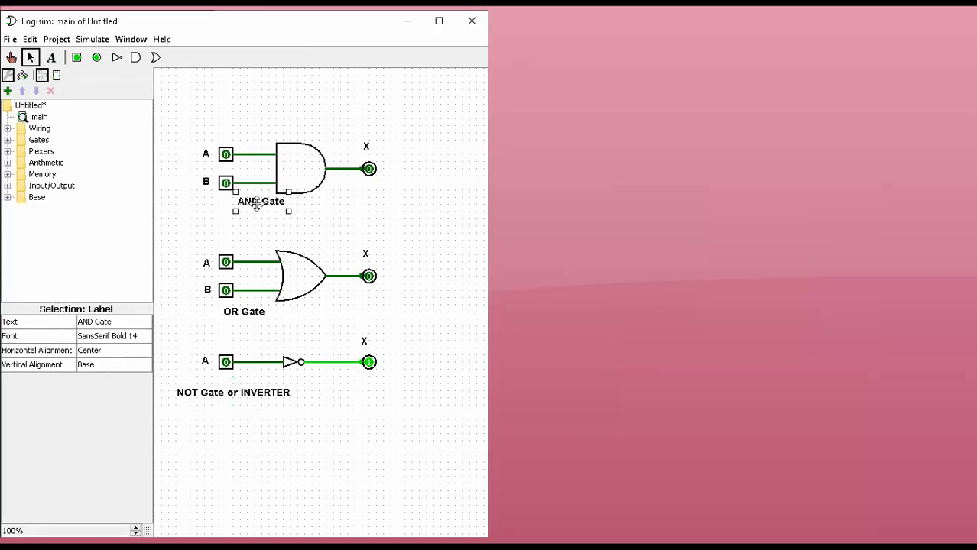
{"action": "left_click_drag", "start_coordinate": [264, 213], "coordinate": [291, 212]}
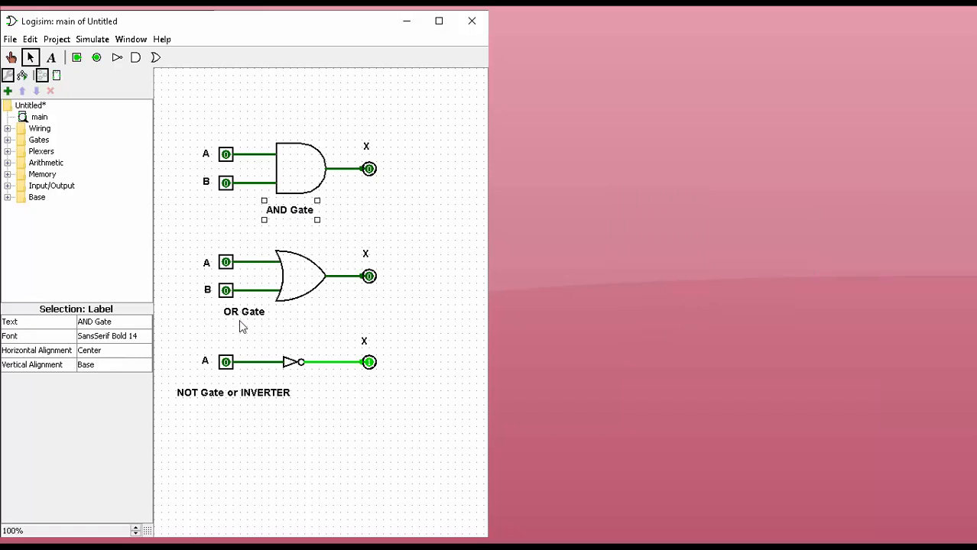
{"action": "left_click_drag", "start_coordinate": [243, 311], "coordinate": [288, 315]}
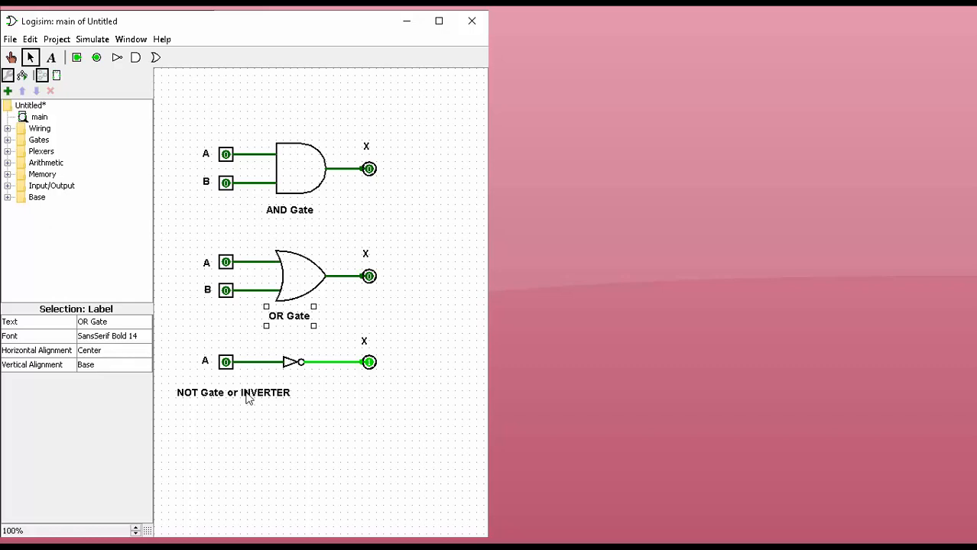
{"action": "left_click_drag", "start_coordinate": [246, 397], "coordinate": [306, 390]}
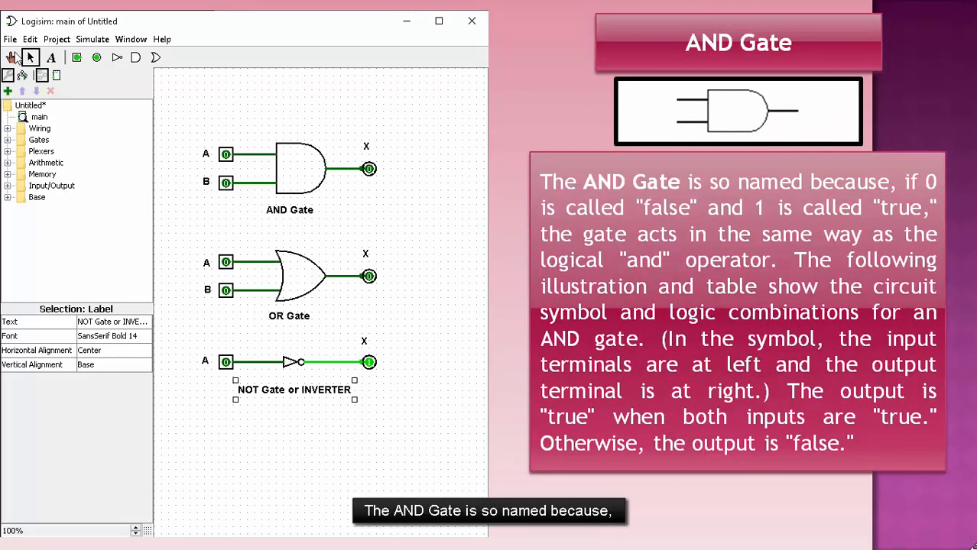
Test the AND gate by poking its inputs through A only, B only and both at 1, and reset both to 0.
{"action": "left_click", "coordinate": [11, 57]}
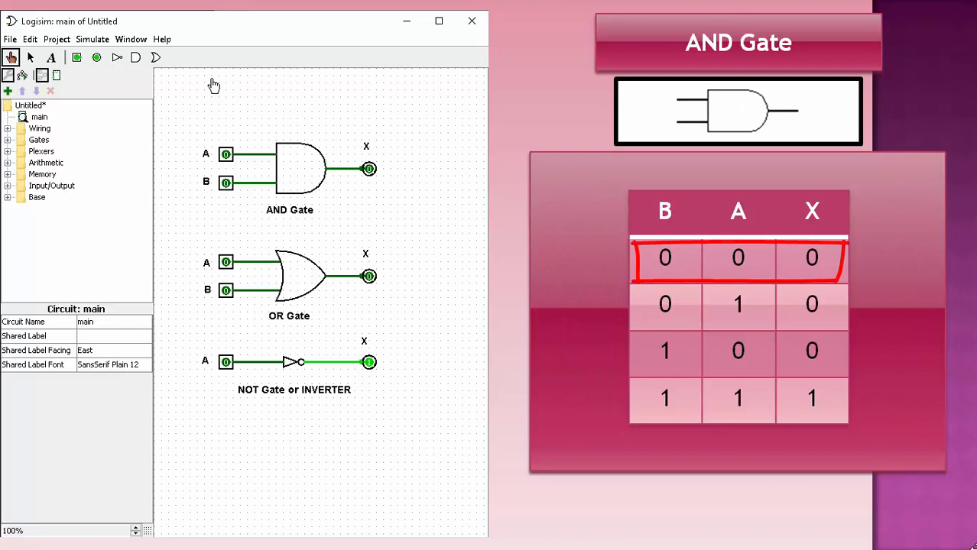
{"action": "left_click", "coordinate": [226, 155]}
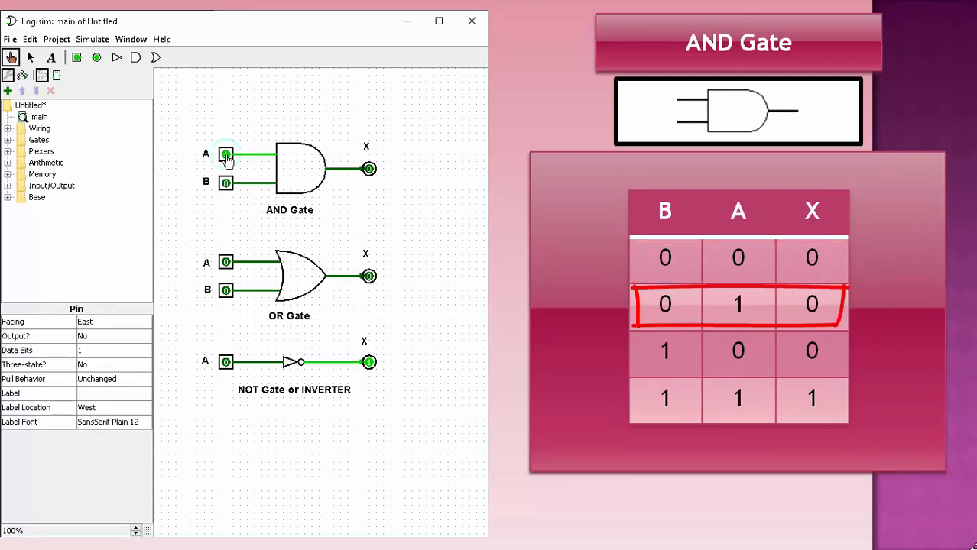
{"action": "left_click", "coordinate": [226, 156]}
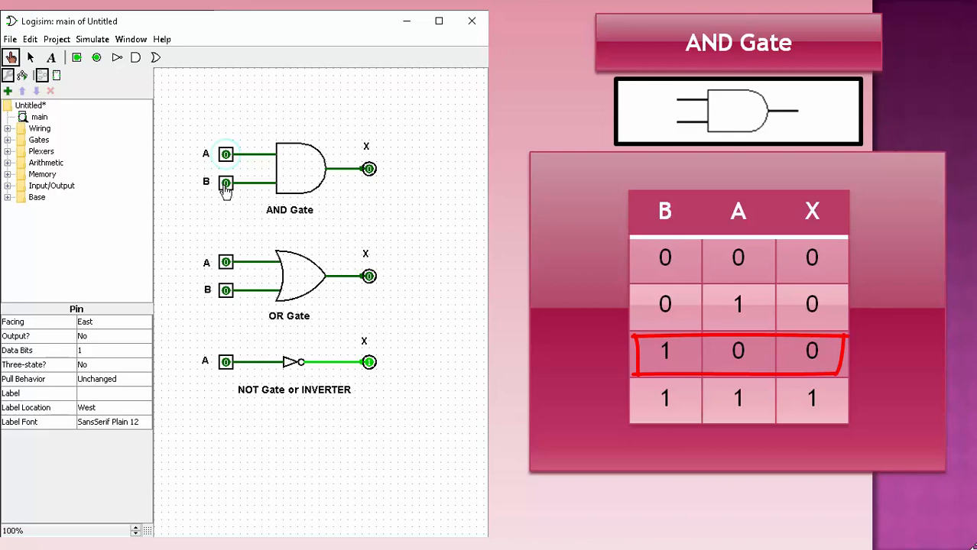
{"action": "left_click", "coordinate": [225, 185]}
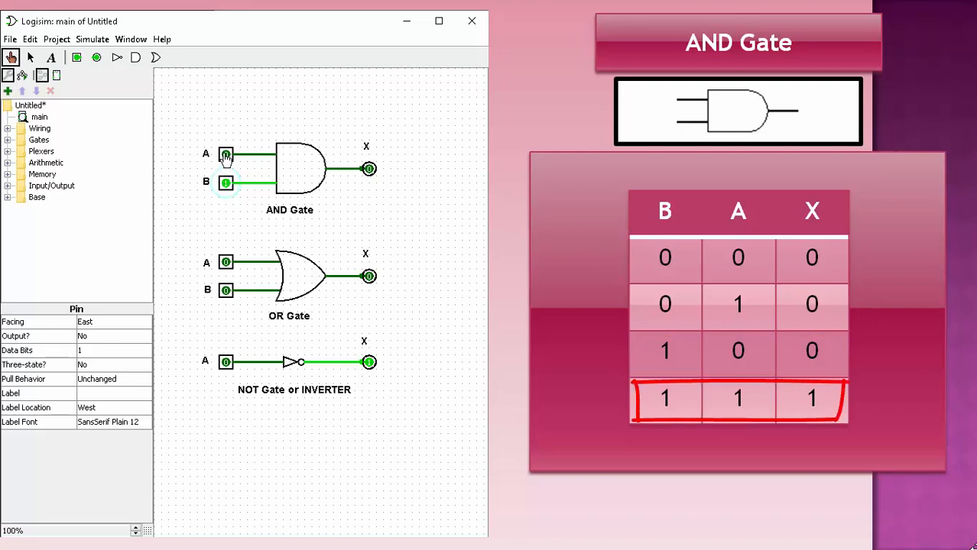
{"action": "left_click", "coordinate": [226, 156]}
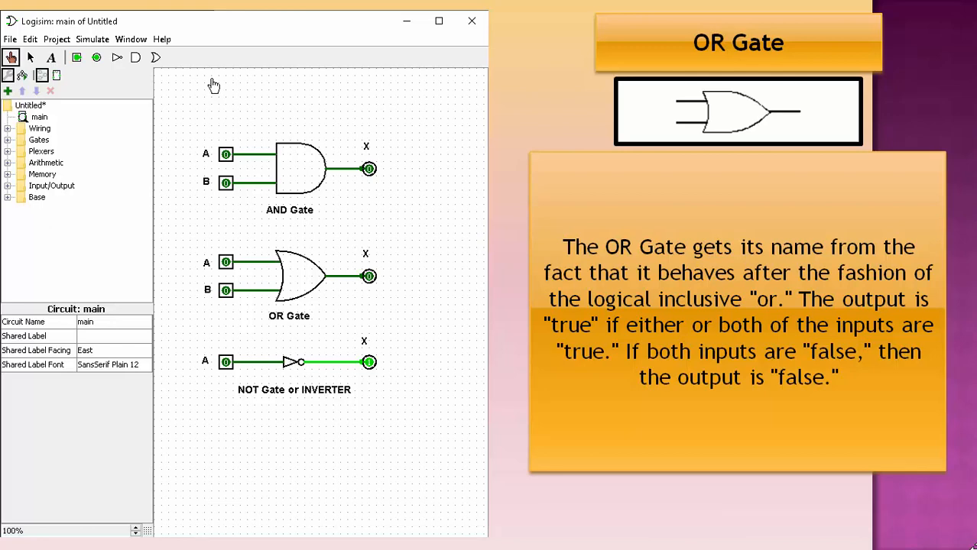
{"action": "left_click", "coordinate": [226, 156]}
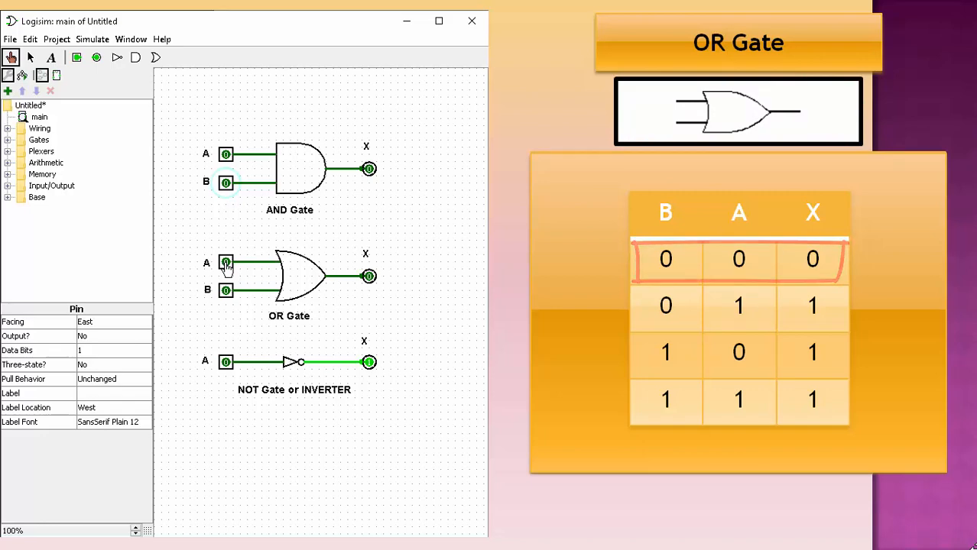
Test the OR gate by toggling its inputs through A only, B only and both at 1, and reset both to 0.
{"action": "left_click", "coordinate": [225, 263]}
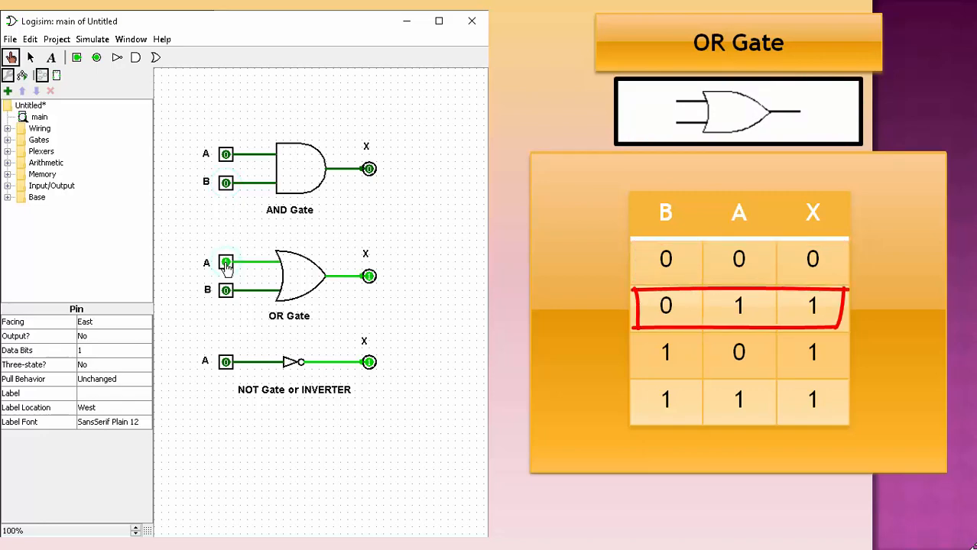
{"action": "left_click", "coordinate": [226, 263]}
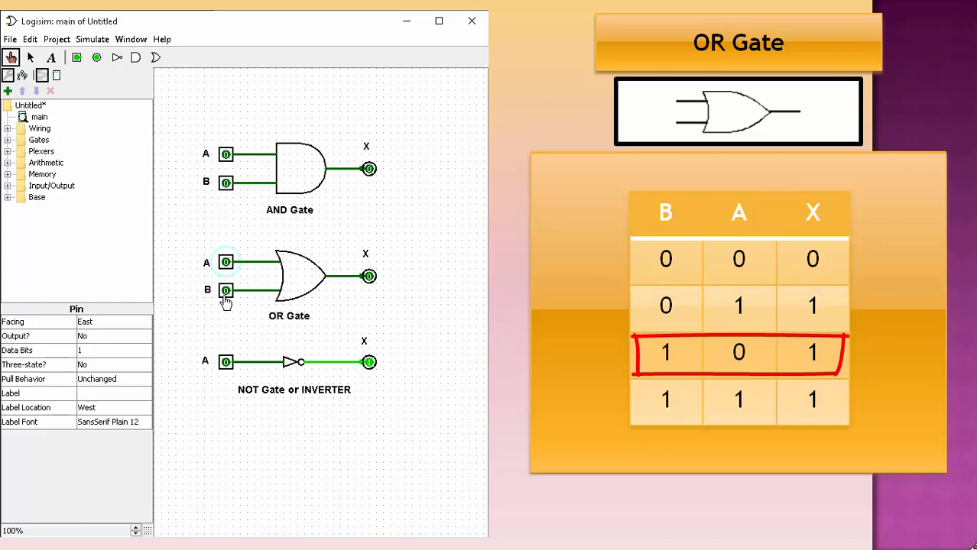
{"action": "left_click", "coordinate": [227, 299]}
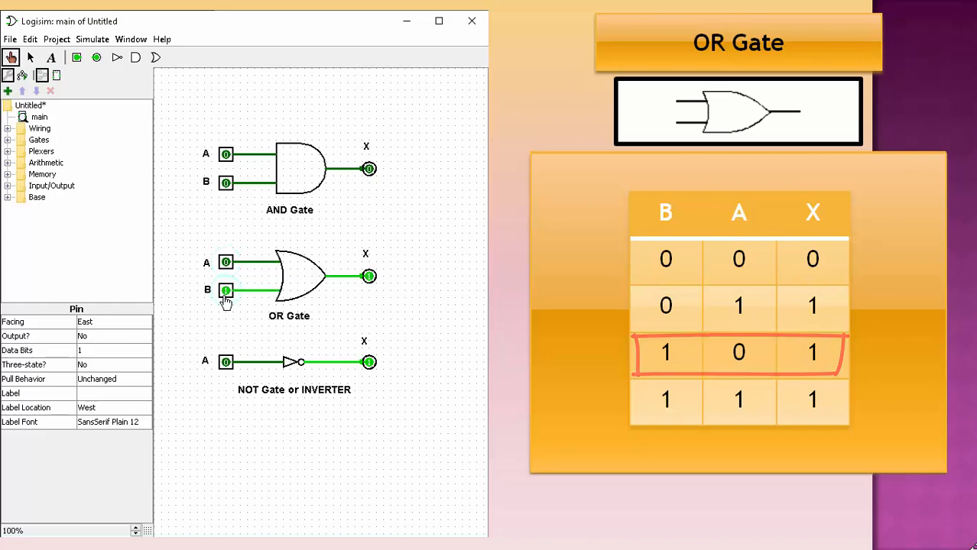
{"action": "left_click", "coordinate": [226, 299]}
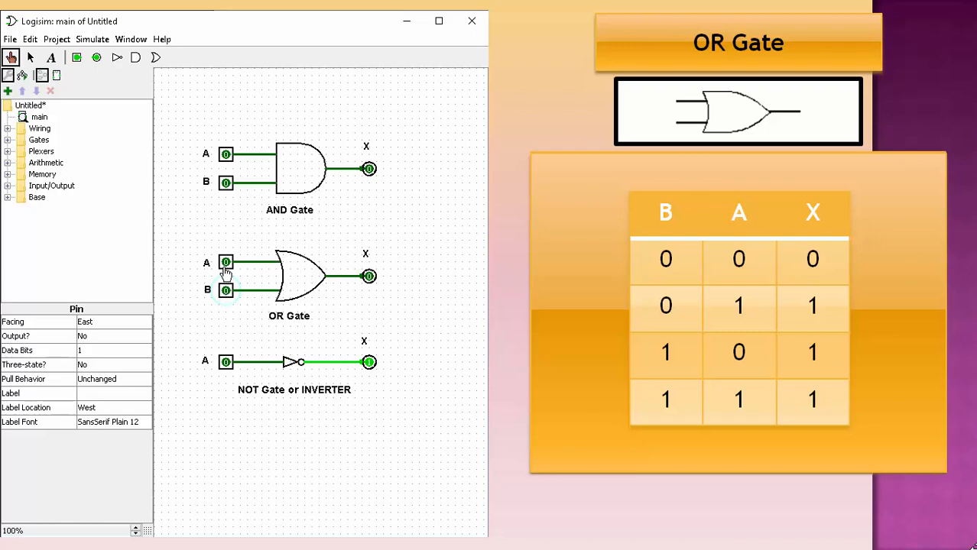
{"action": "left_click", "coordinate": [226, 264]}
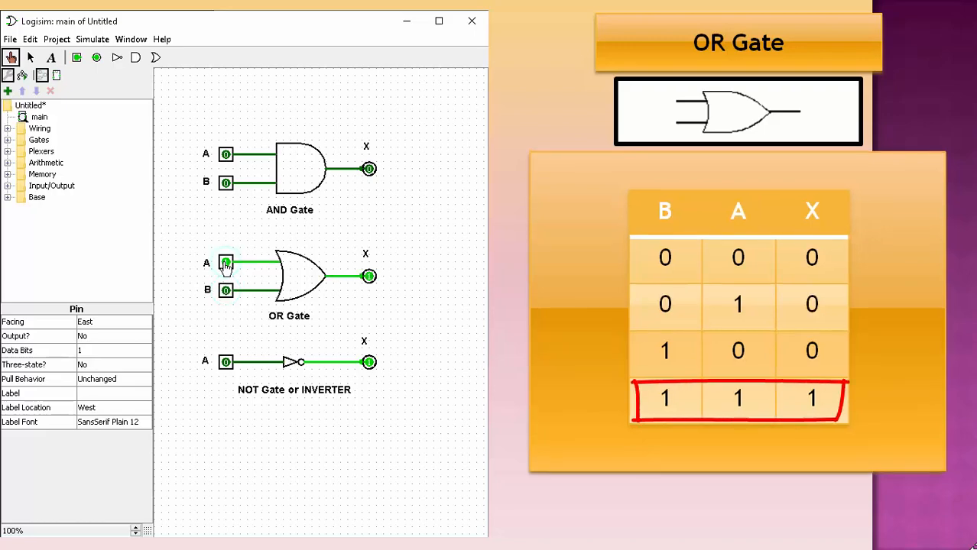
{"action": "left_click", "coordinate": [226, 298]}
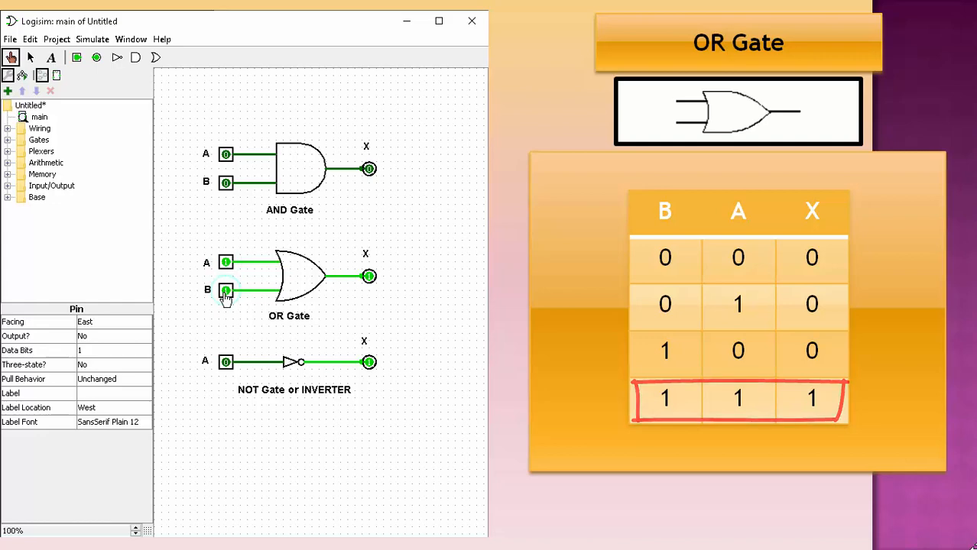
{"action": "left_click", "coordinate": [226, 292]}
{"action": "left_click", "coordinate": [226, 263]}
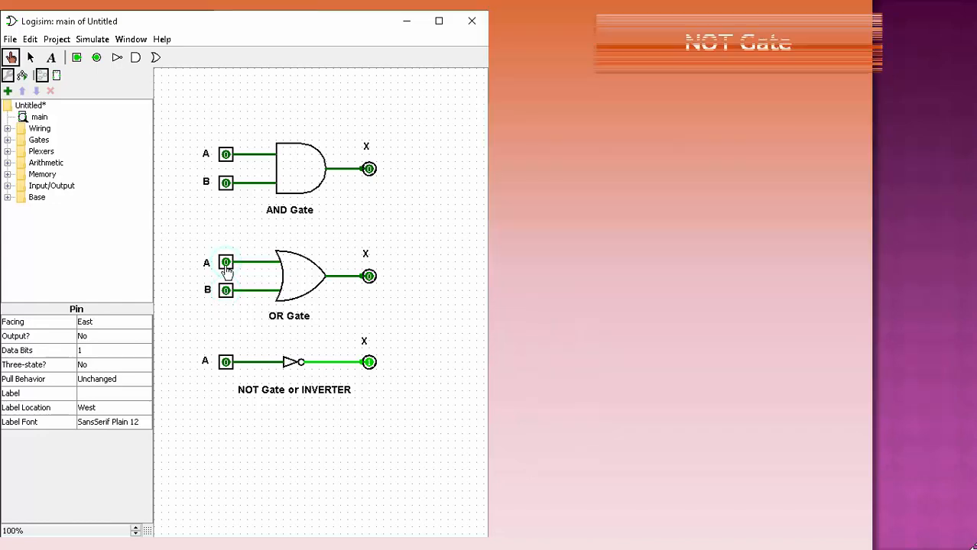